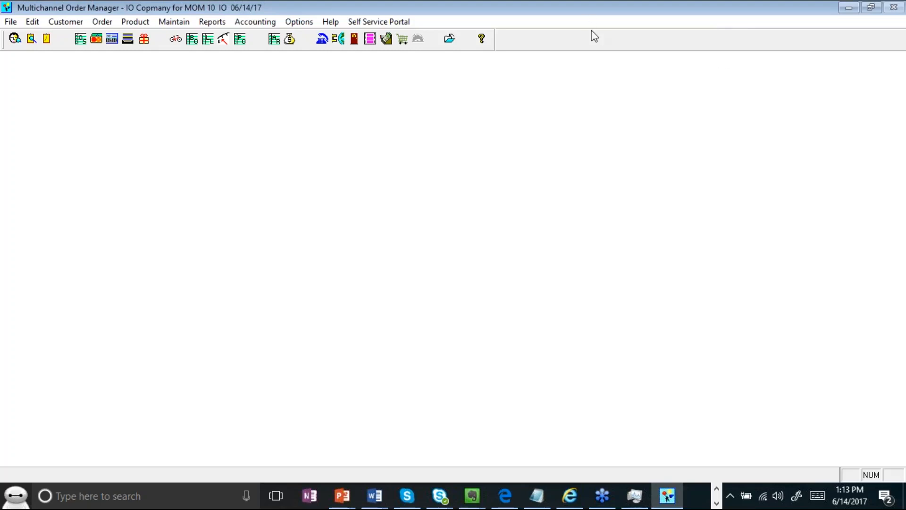
# - Start a new quotation with one PRODUCT line at quantity 1
pyautogui.click(104, 22)
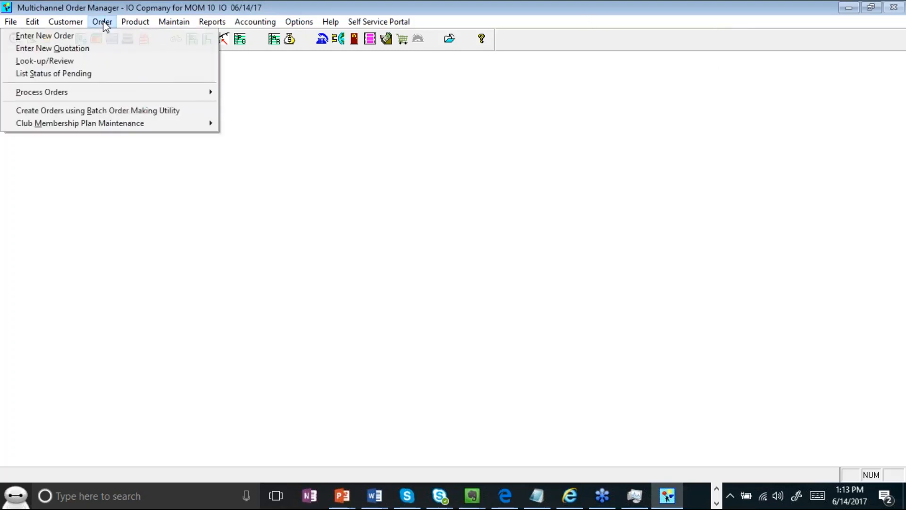
pyautogui.click(104, 49)
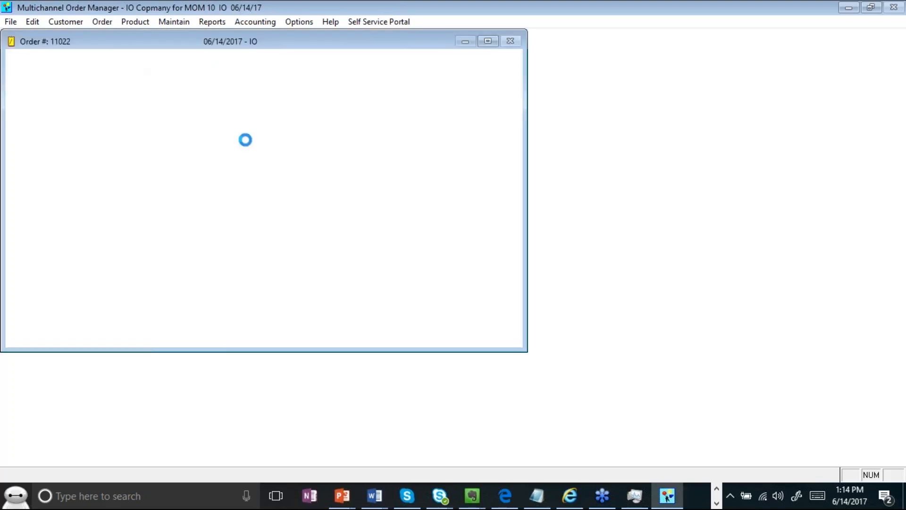
pyautogui.write('PROD')
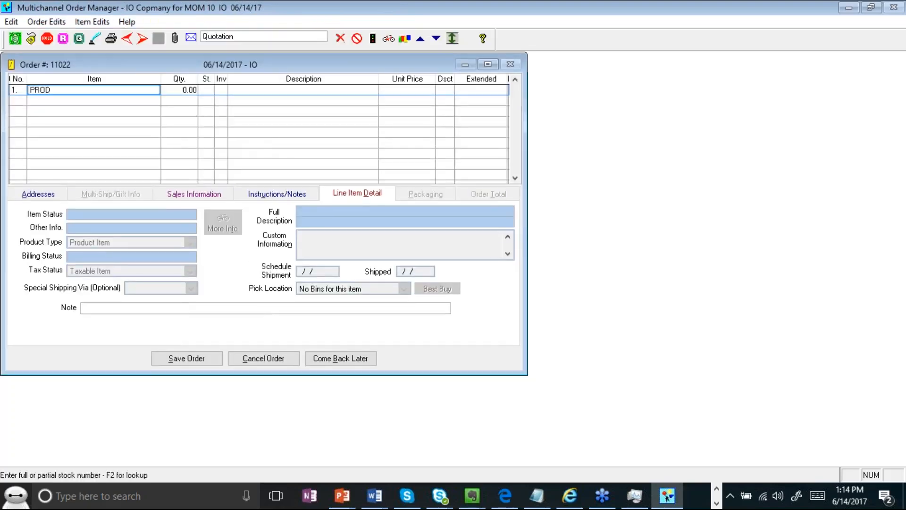
pyautogui.press('Return')
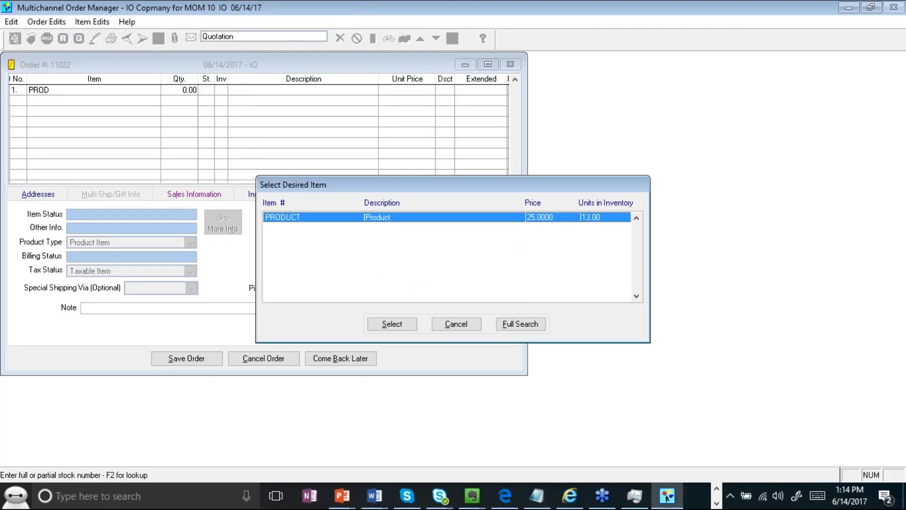
pyautogui.press('Return')
pyautogui.write('1')
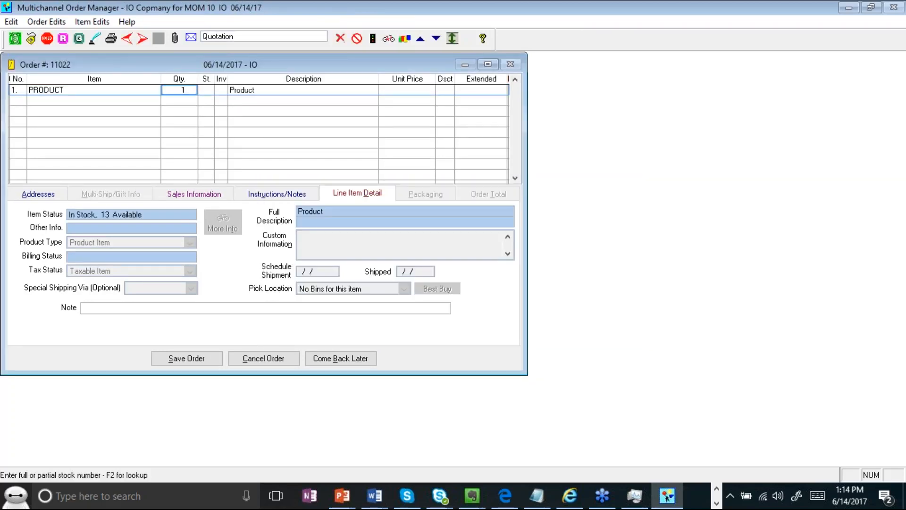
pyautogui.press('Return')
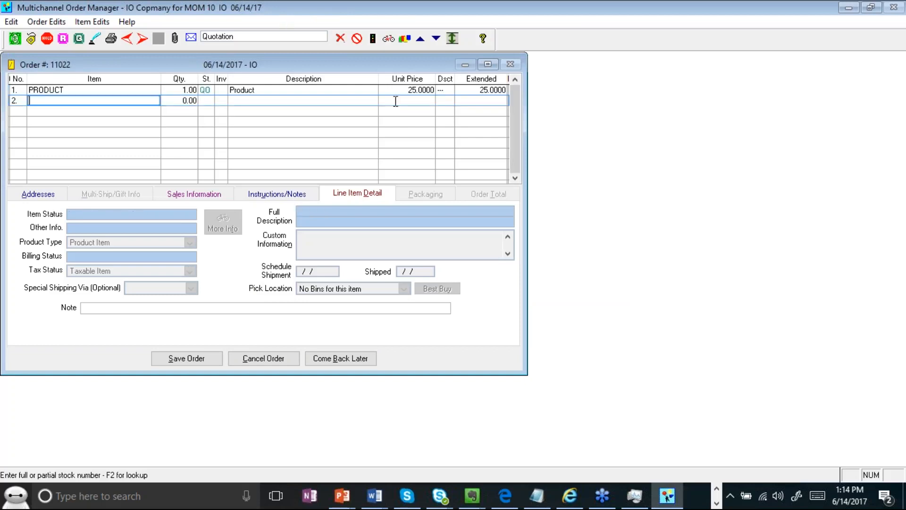
# - Set the bill-to address by searching the customer's last name and selecting the match
pyautogui.click(206, 93)
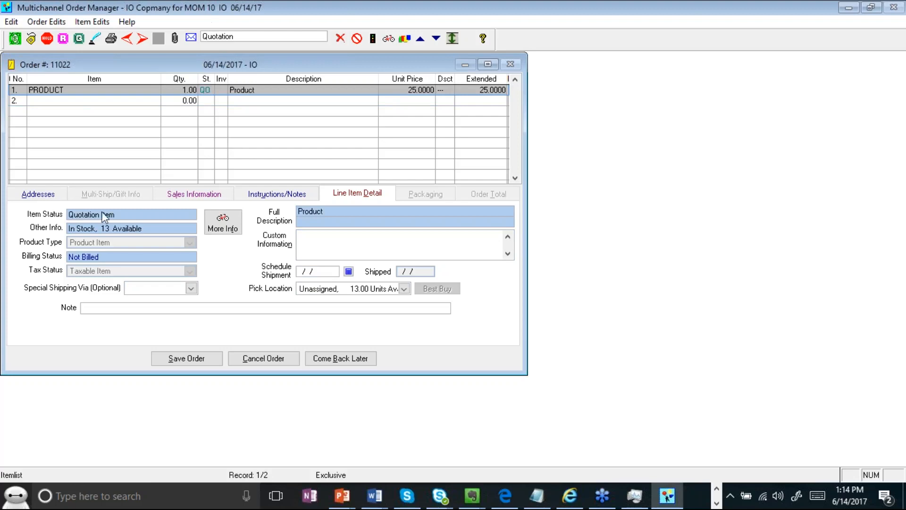
pyautogui.click(39, 194)
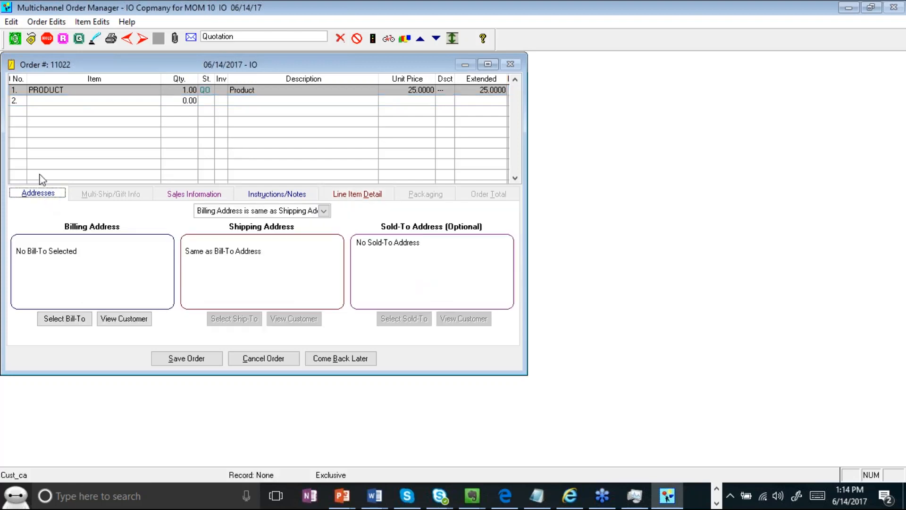
pyautogui.click(56, 320)
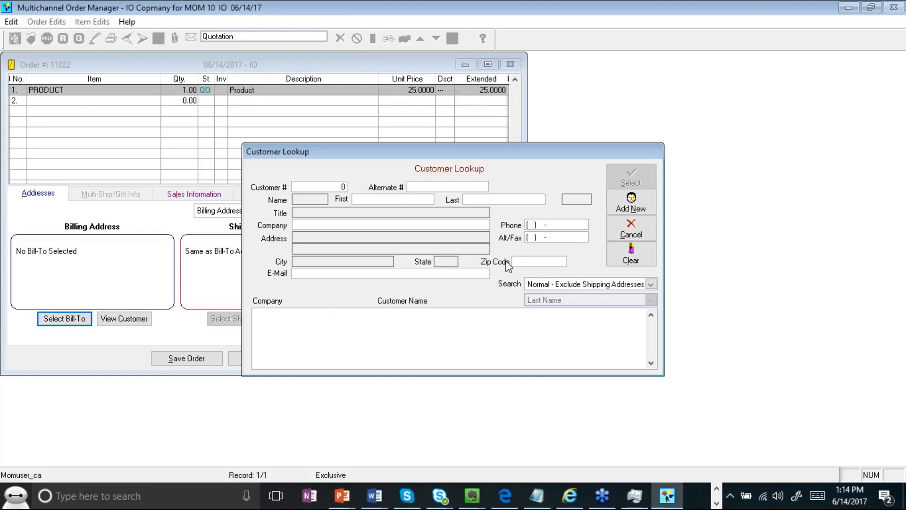
pyautogui.write('BOOTS')
pyautogui.press('Return')
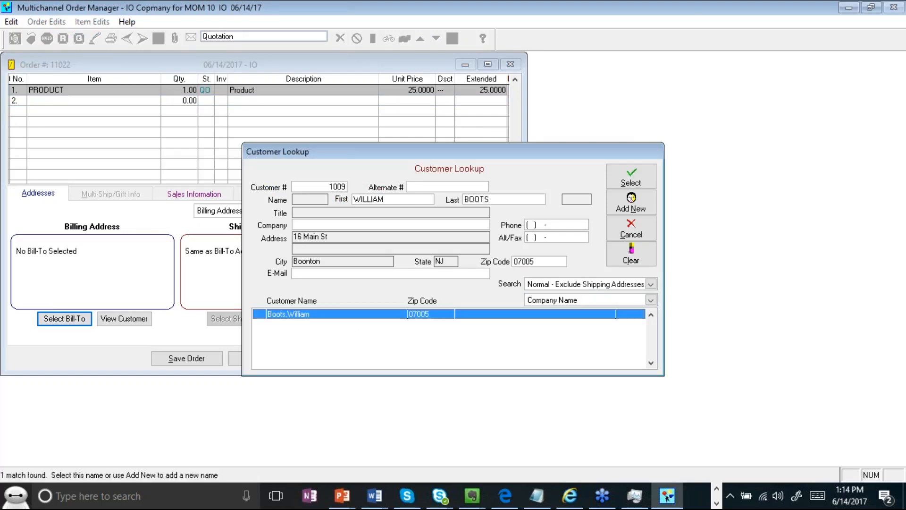
pyautogui.click(640, 177)
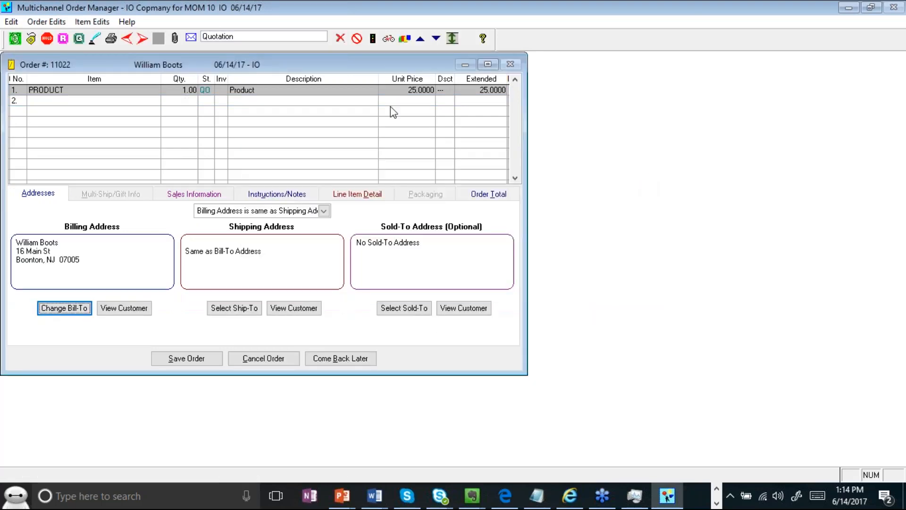
# - Ship the quotation via UPS (10.72 shipping, 37.47 total) and choose Invoice payment
pyautogui.click(496, 193)
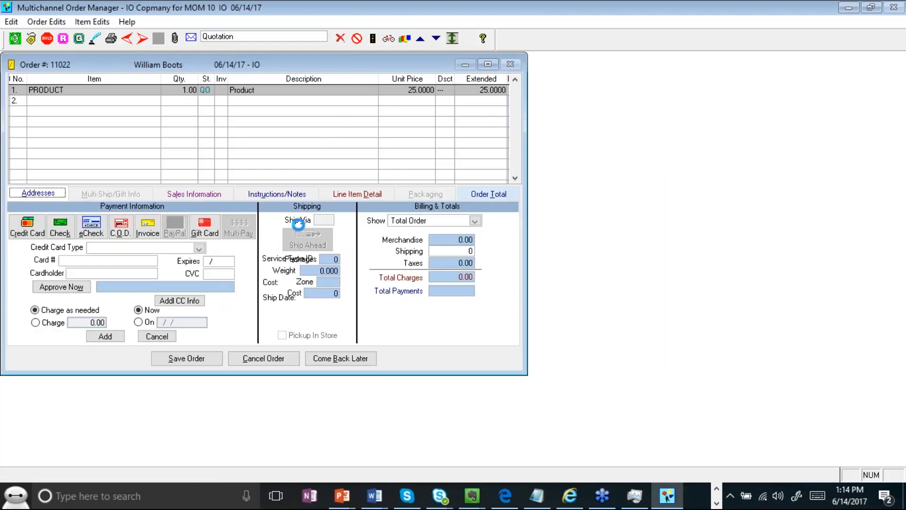
pyautogui.write('Y')
pyautogui.press('BackSpace')
pyautogui.write('UPS')
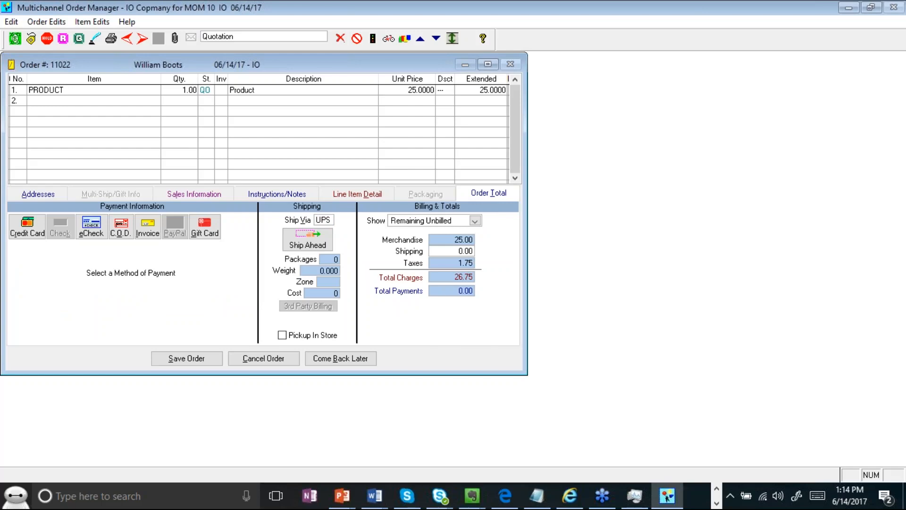
pyautogui.press('Tab')
pyautogui.click(478, 320)
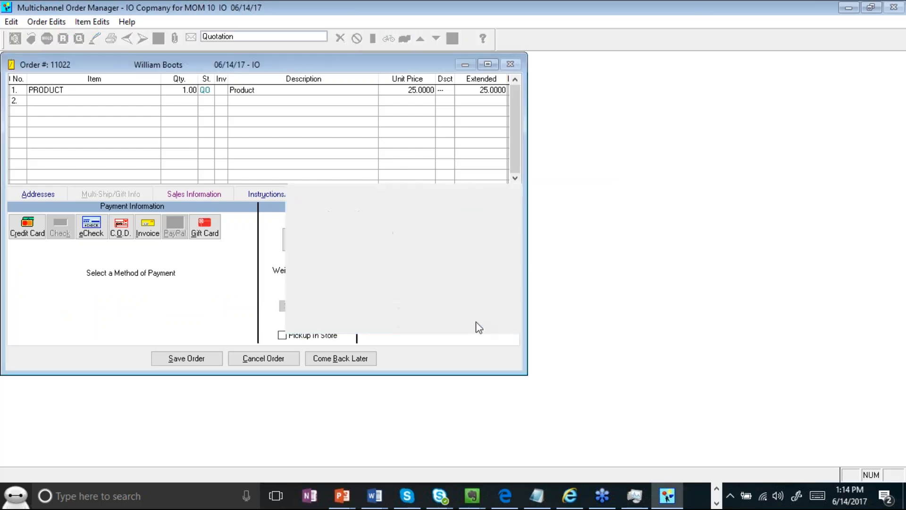
pyautogui.click(148, 232)
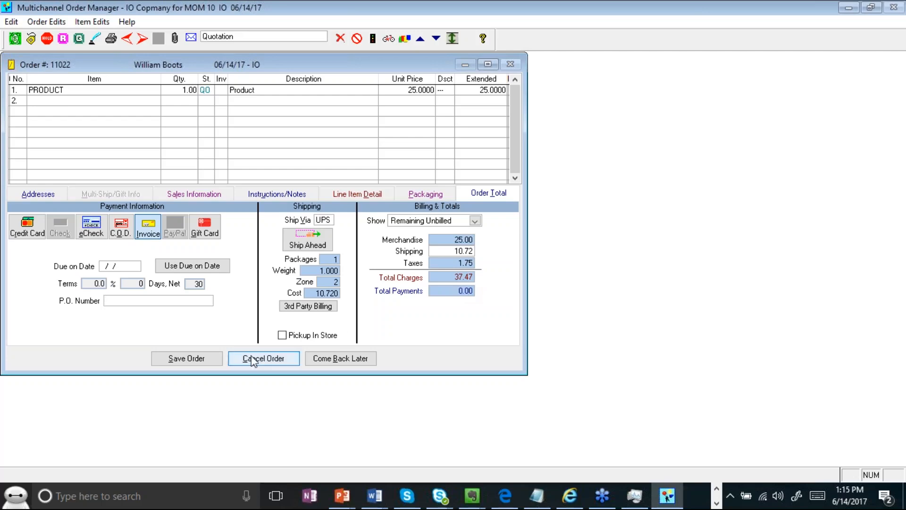
# - Save the order as a quotation, closing its entry window
pyautogui.click(196, 360)
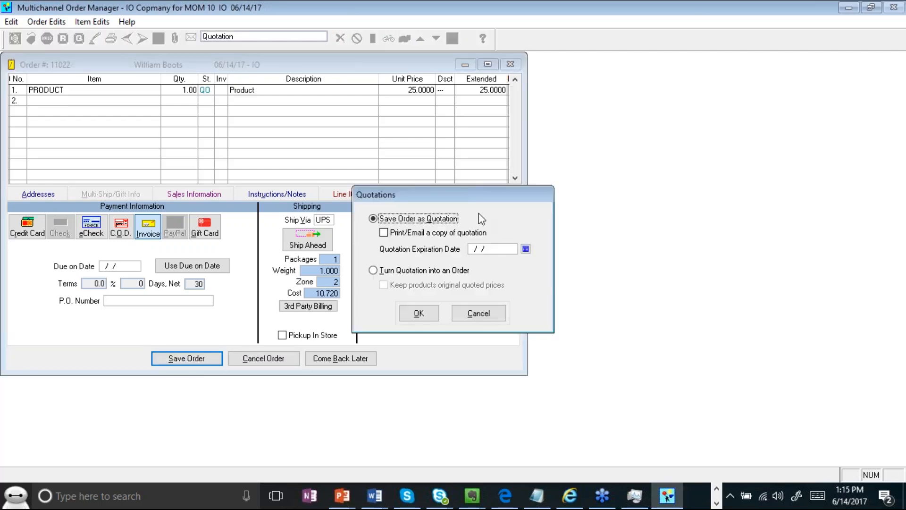
pyautogui.moveTo(467, 189); pyautogui.dragTo(333, 134)
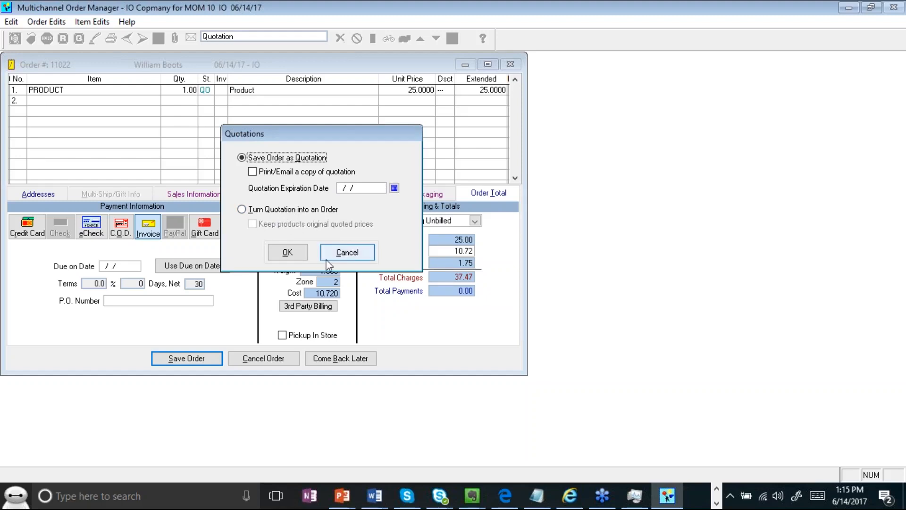
pyautogui.click(286, 252)
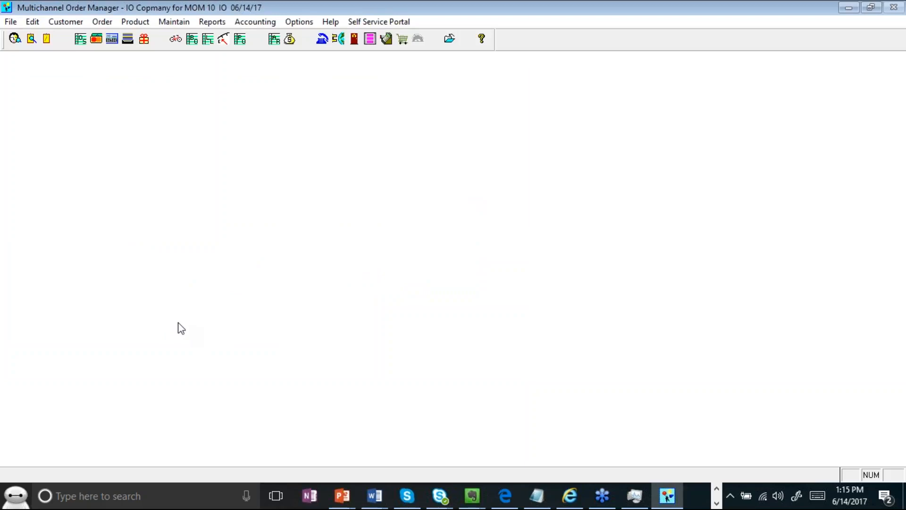
# - Look up the existing customer by last name and open their record
pyautogui.click(19, 41)
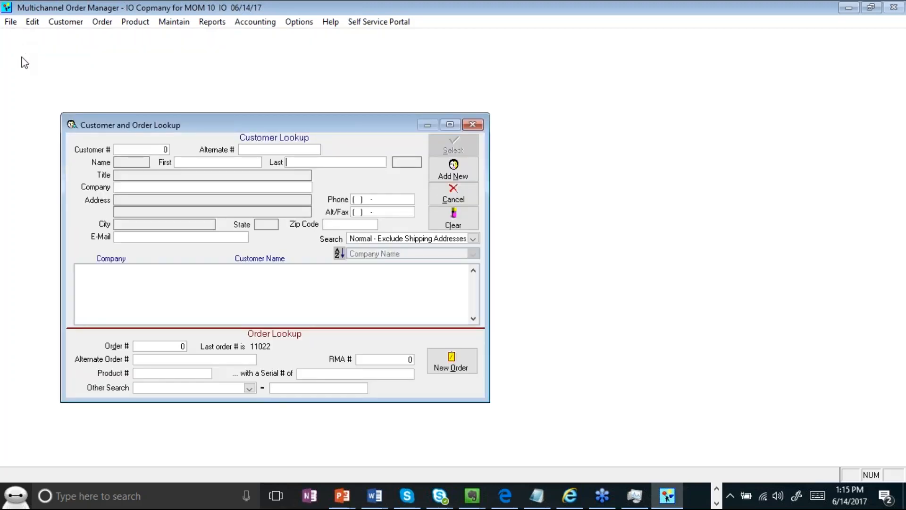
pyautogui.moveTo(234, 121); pyautogui.dragTo(273, 79)
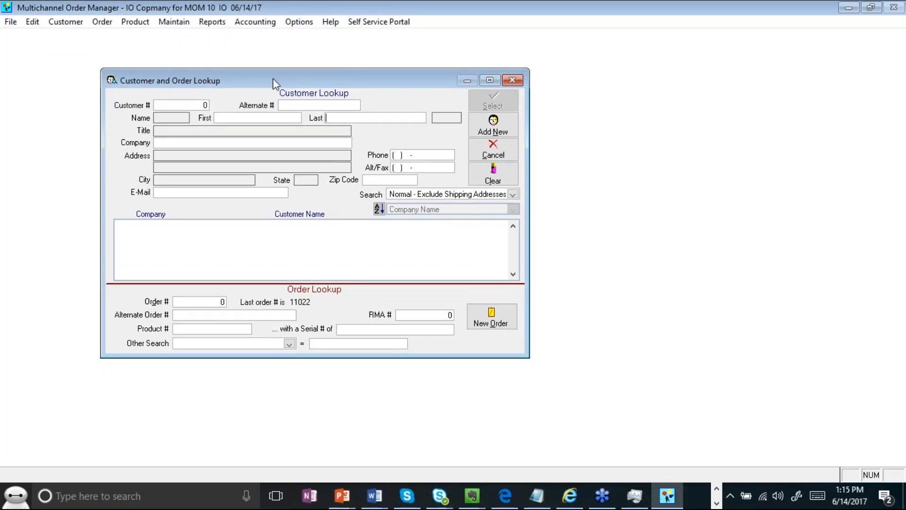
pyautogui.write('Boots')
pyautogui.press('Return')
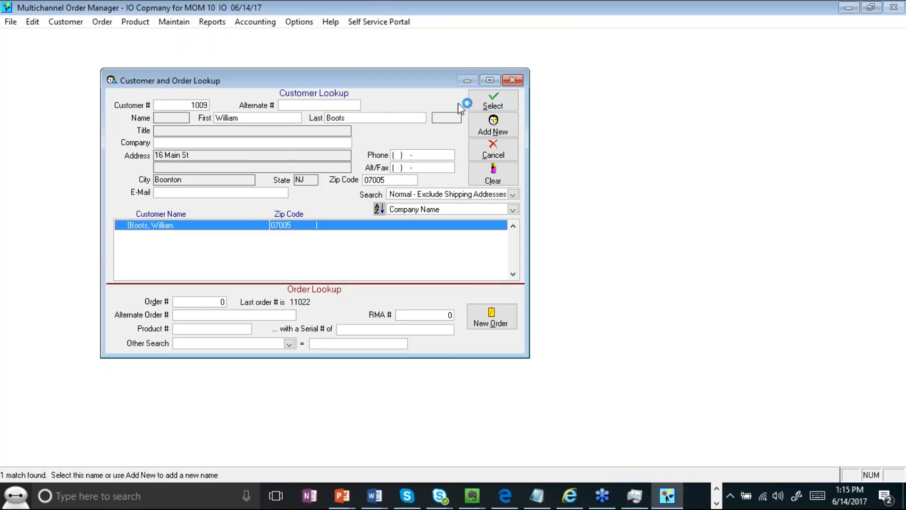
pyautogui.click(486, 107)
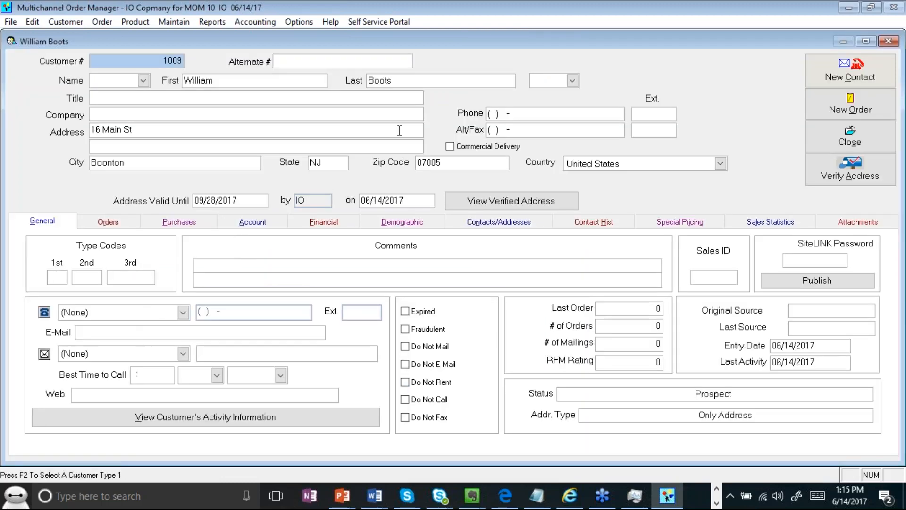
# - Create a new order for this customer with one PRODUCT line, quantity 1 at 25.0000
pyautogui.click(842, 113)
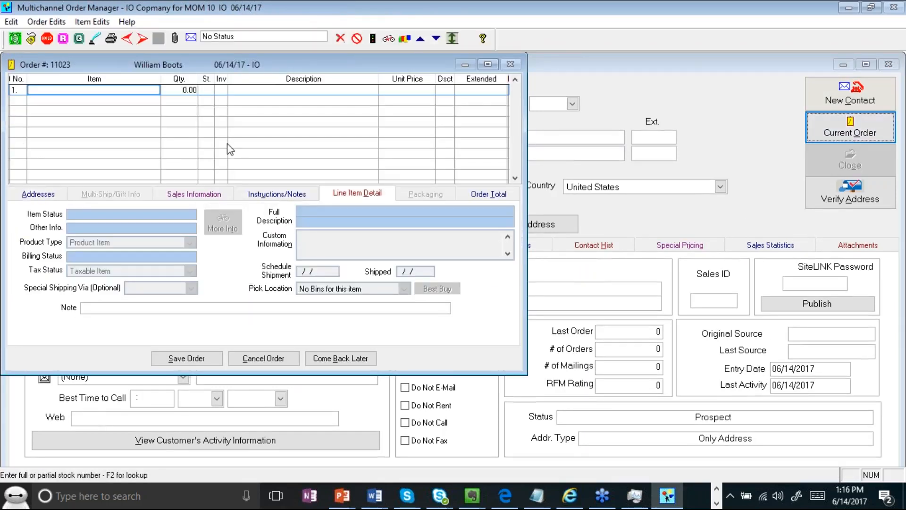
pyautogui.write('PRODUCT')
pyautogui.press('Tab')
pyautogui.write('1')
pyautogui.press('Tab')
pyautogui.click(502, 198)
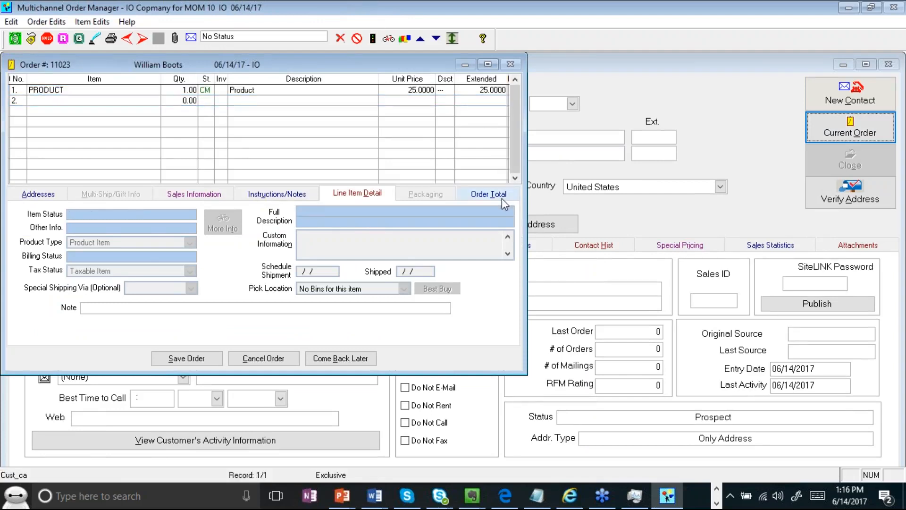
pyautogui.click(315, 220)
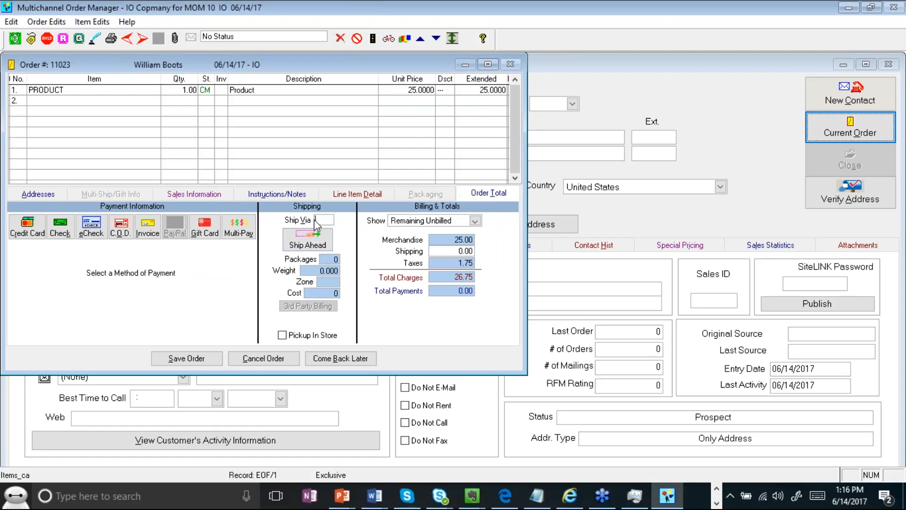
# - Set order 11023 to ship via UPS and pay by invoice
pyautogui.write('UPS')
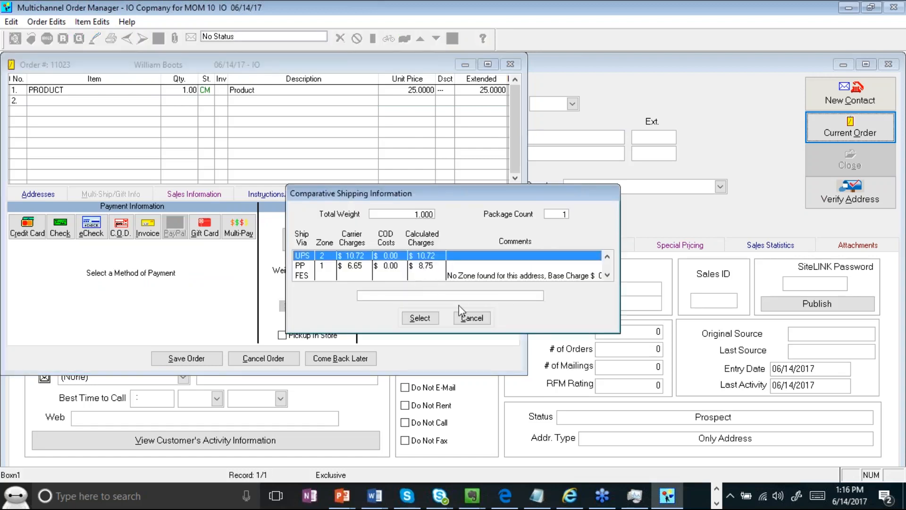
pyautogui.click(472, 317)
pyautogui.click(151, 238)
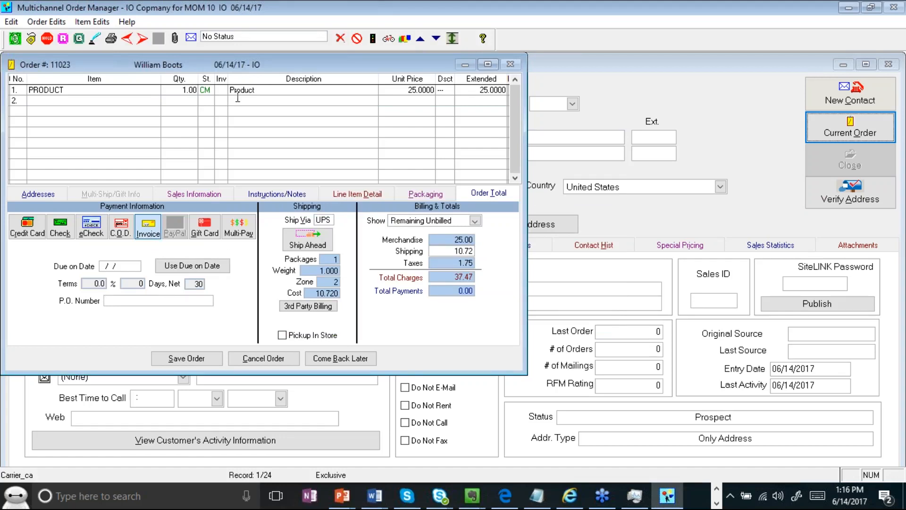
# - Search PROD for a second line item, cancel the picker, and open Stock Item Lookup with F2
pyautogui.click(72, 99)
pyautogui.write('PROD')
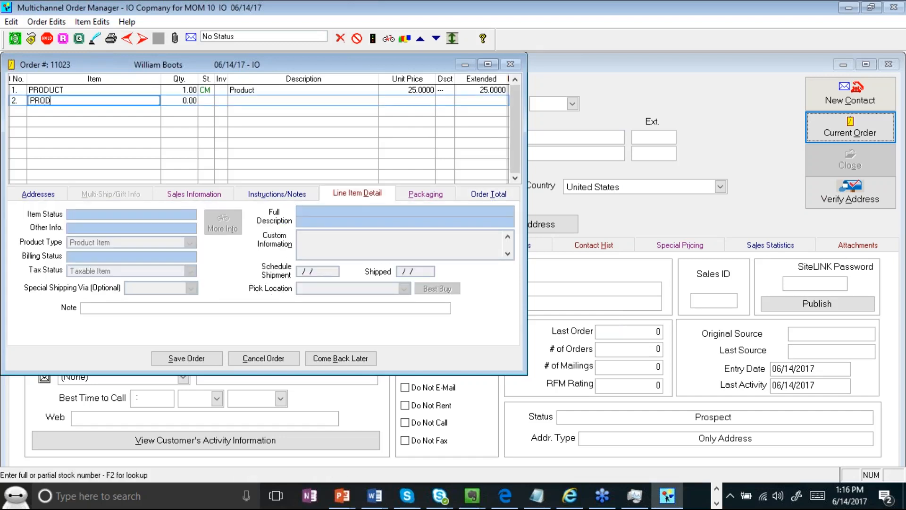
pyautogui.press('Return')
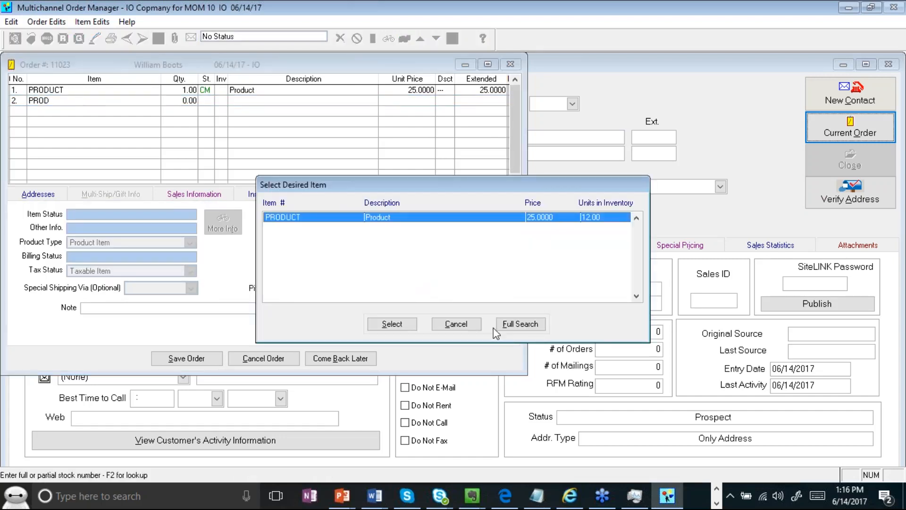
pyautogui.click(473, 326)
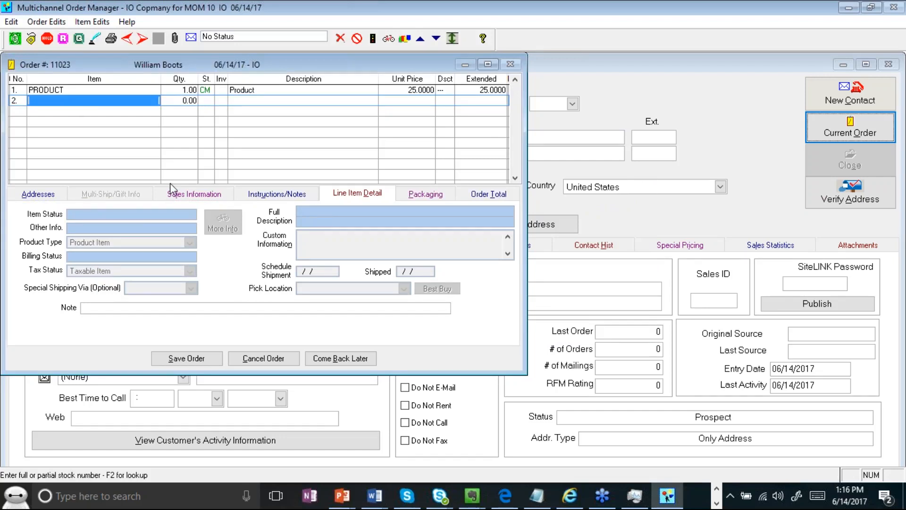
pyautogui.press('F2')
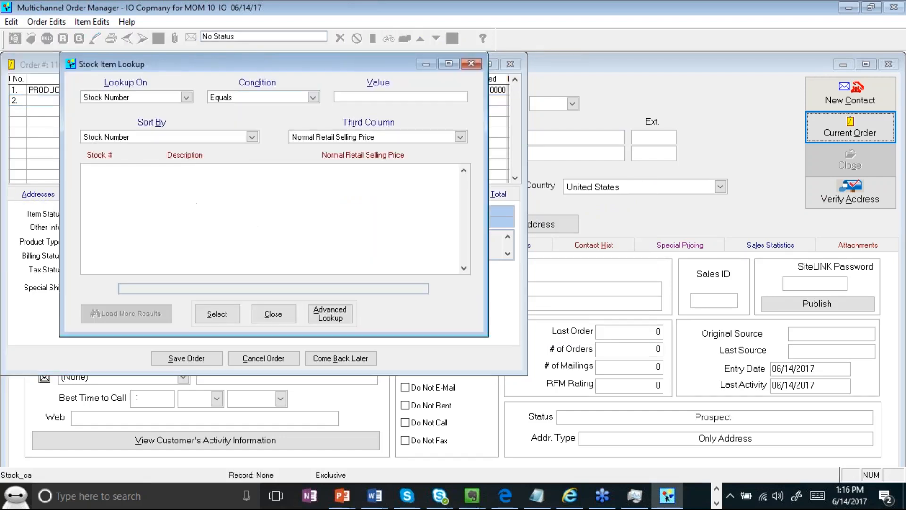
# - Keep the lookup on Stock Number with Equals, then switch to Advanced Lookup
pyautogui.click(186, 97)
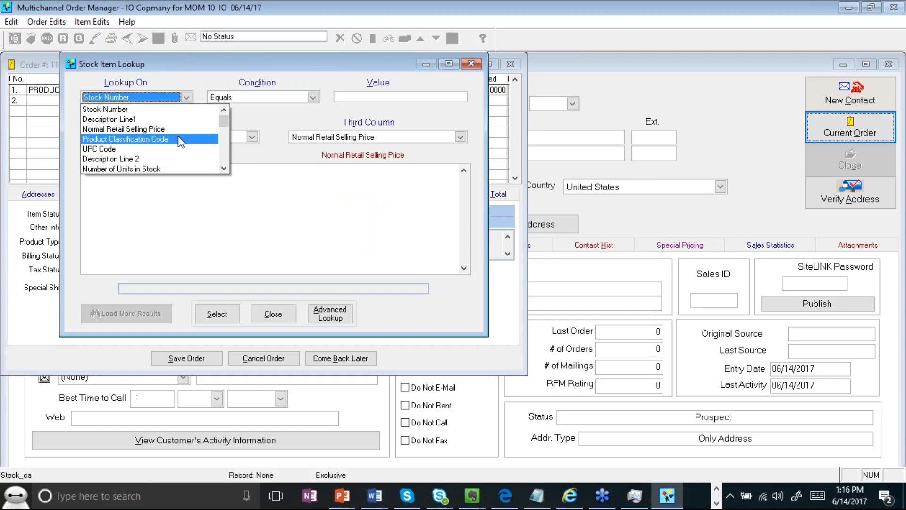
pyautogui.click(279, 88)
pyautogui.click(272, 97)
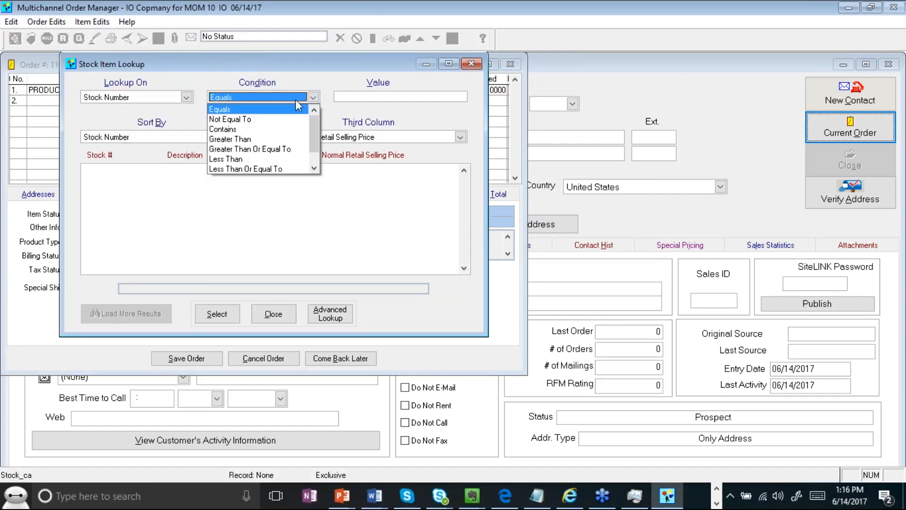
pyautogui.click(260, 78)
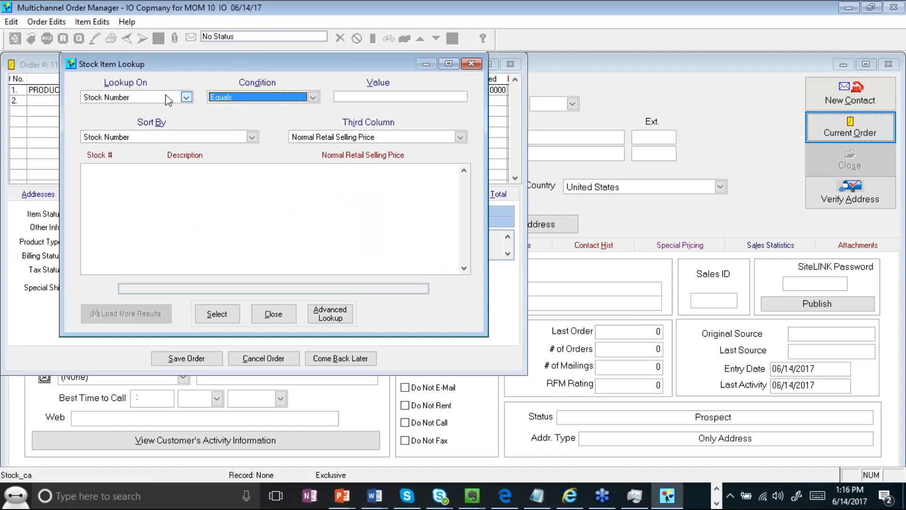
pyautogui.click(169, 99)
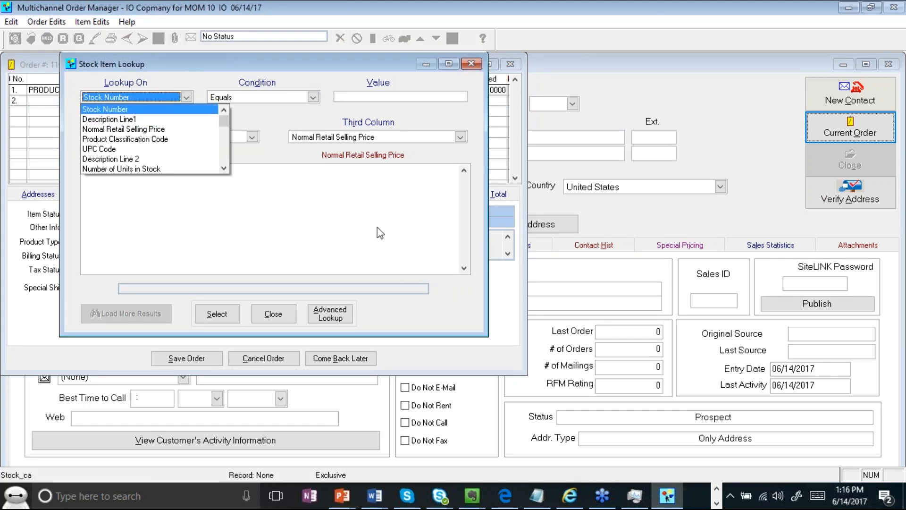
pyautogui.click(324, 257)
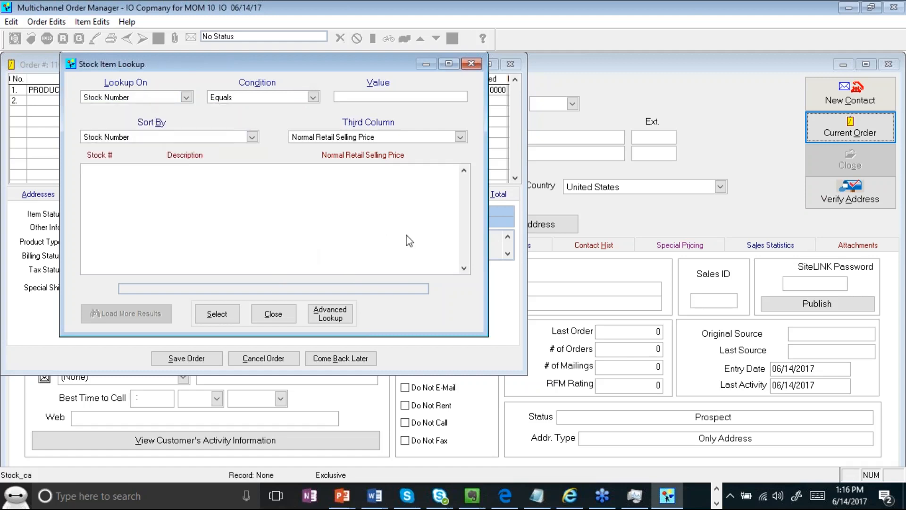
pyautogui.click(341, 316)
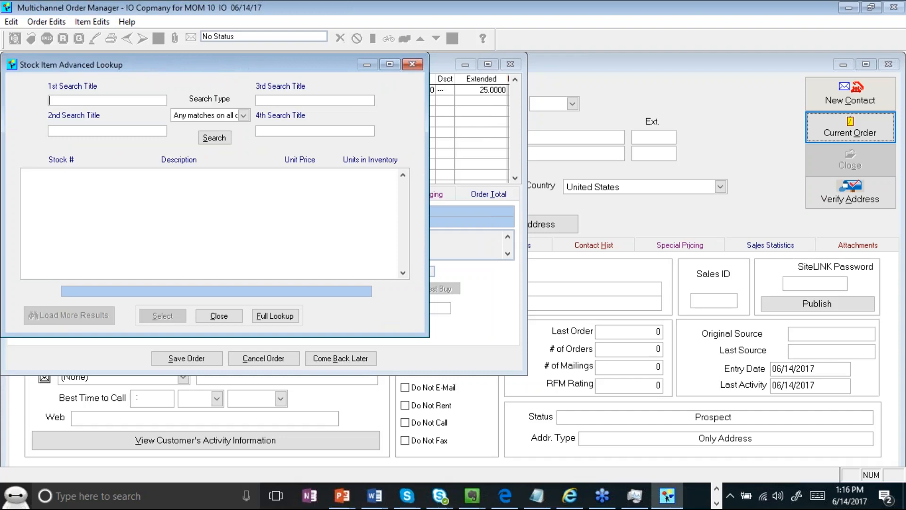
# - Close the advanced stock lookup with the search type unchanged, returning to the single PRODUCT line
pyautogui.moveTo(201, 57); pyautogui.dragTo(255, 71)
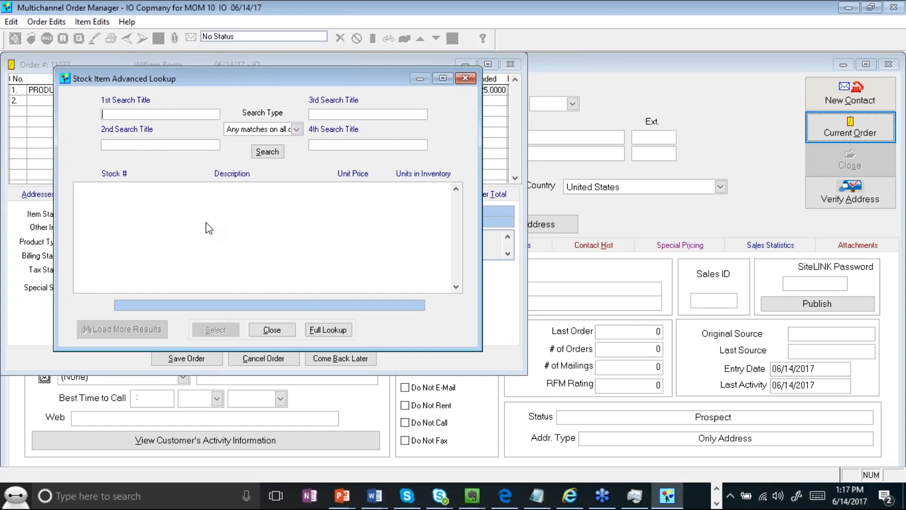
pyautogui.click(296, 129)
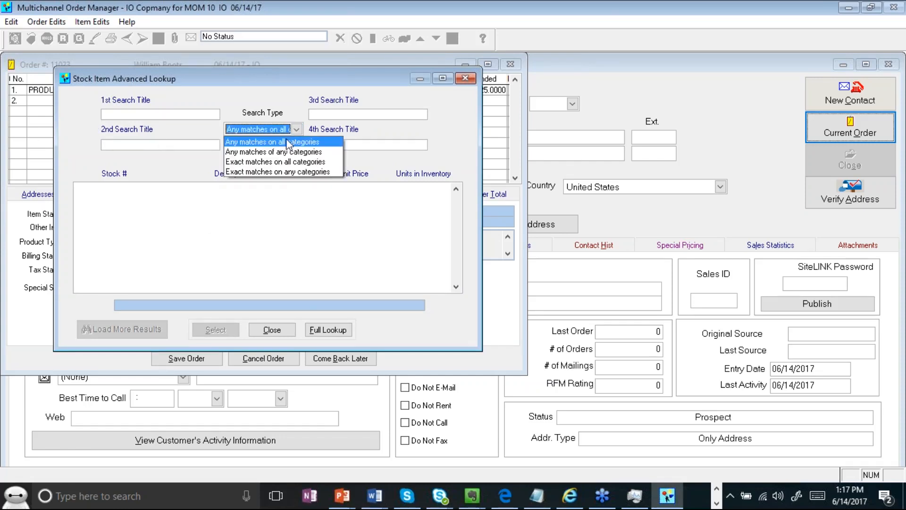
pyautogui.click(248, 228)
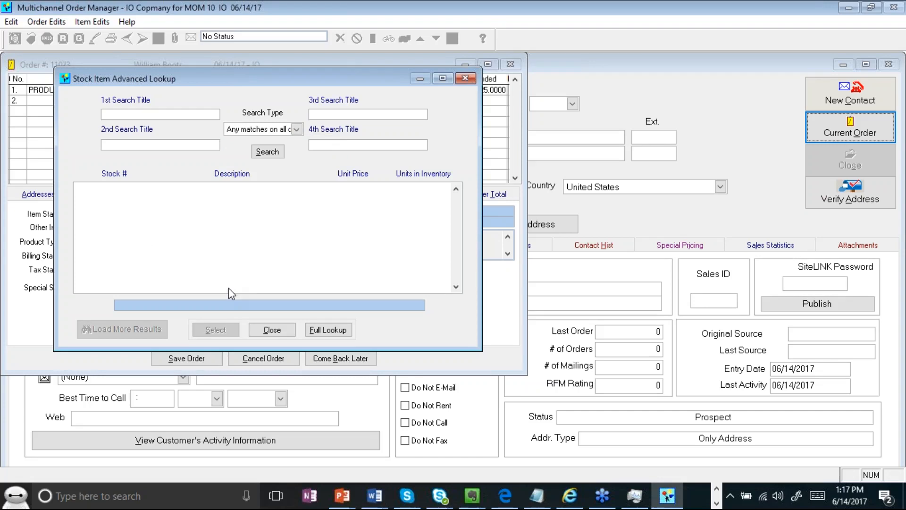
pyautogui.click(278, 332)
pyautogui.click(74, 90)
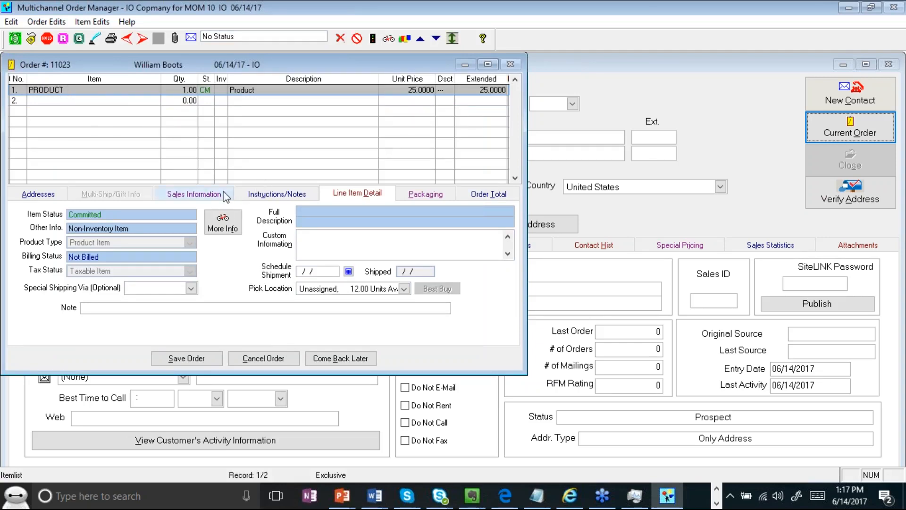
# - Review each order tab, ending on Order Total showing 10.72 UPS shipping and 37.47 total
pyautogui.click(208, 193)
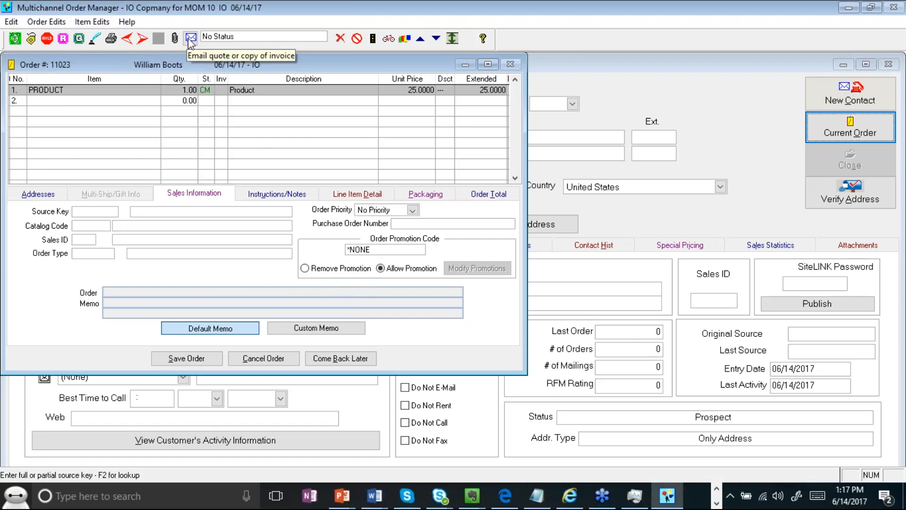
pyautogui.click(486, 194)
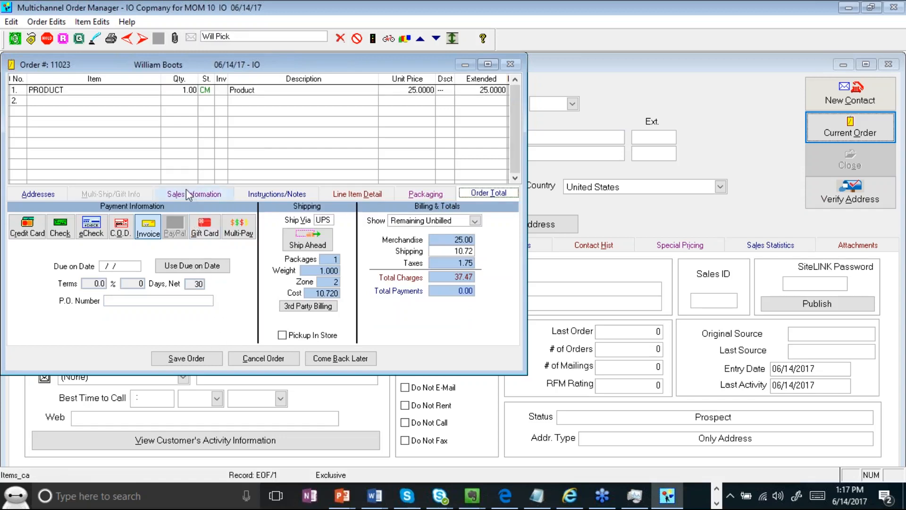
pyautogui.click(37, 193)
pyautogui.click(167, 196)
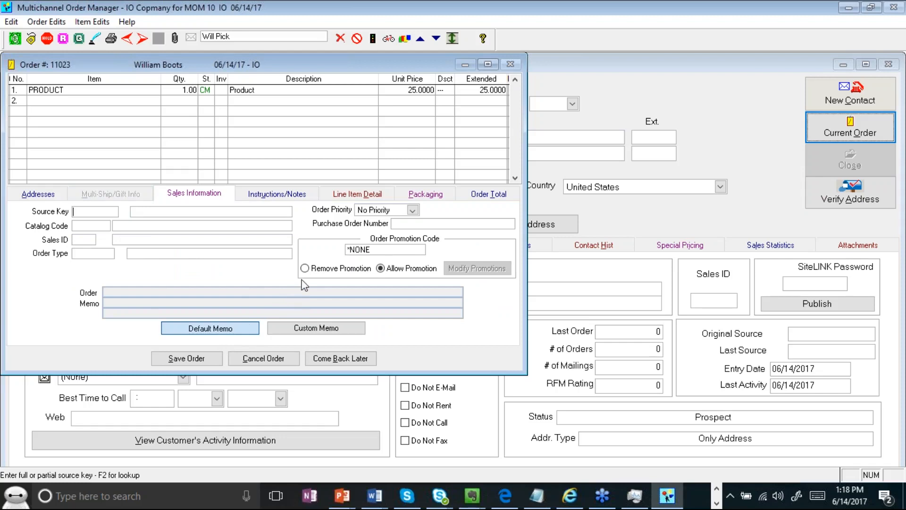
pyautogui.click(293, 196)
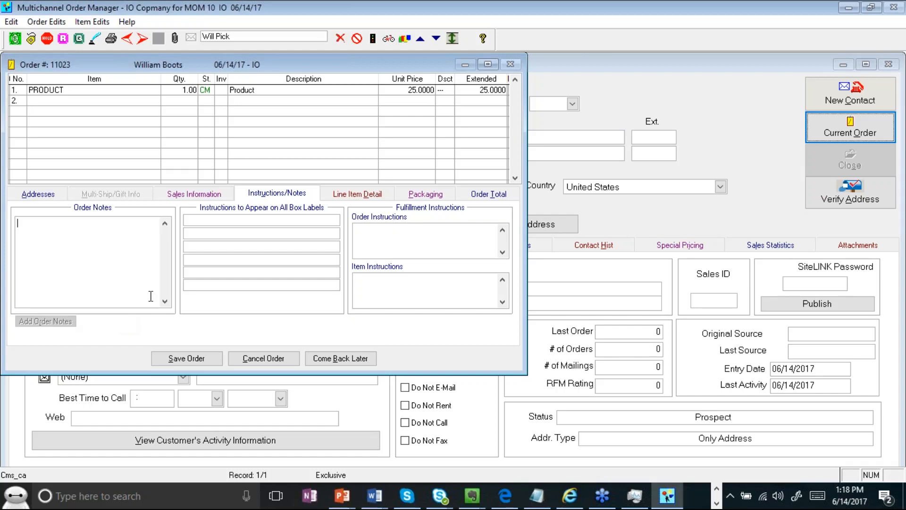
pyautogui.click(341, 194)
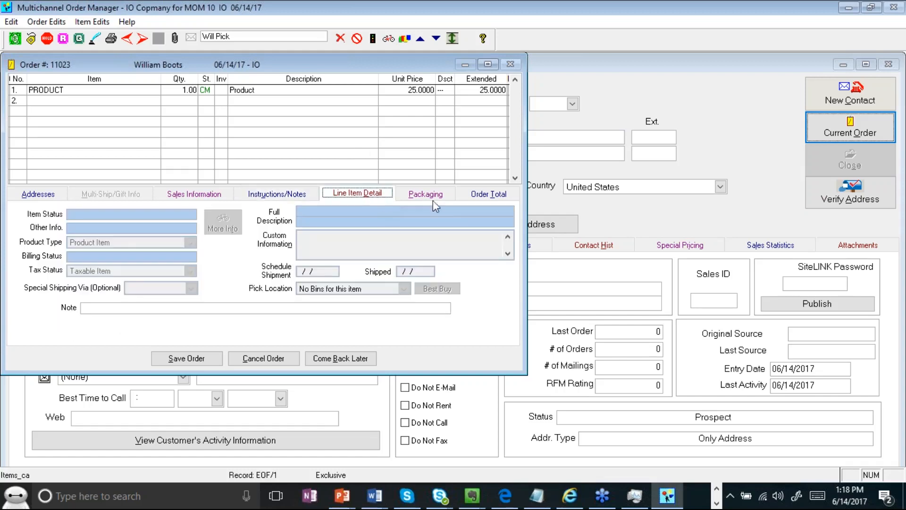
pyautogui.click(426, 193)
pyautogui.click(488, 194)
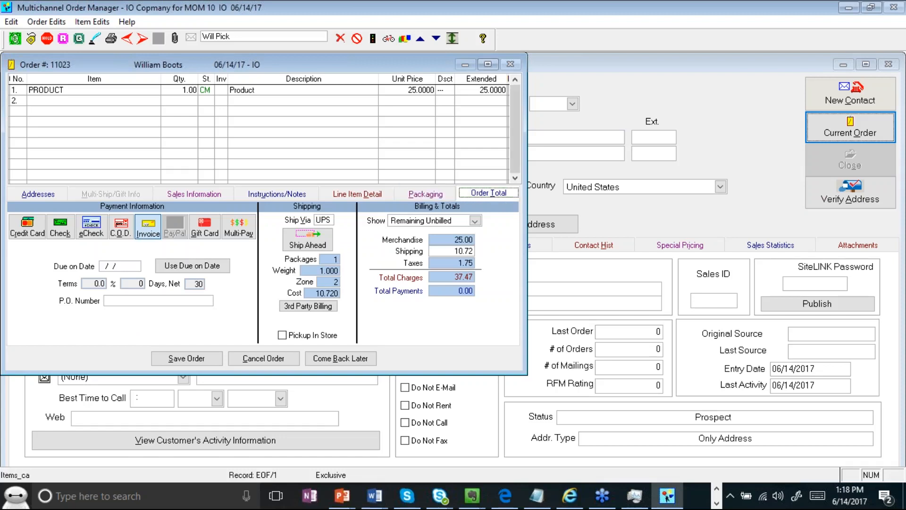
# - Save order 11023 and return to the customer record, now showing one order on file
pyautogui.click(201, 359)
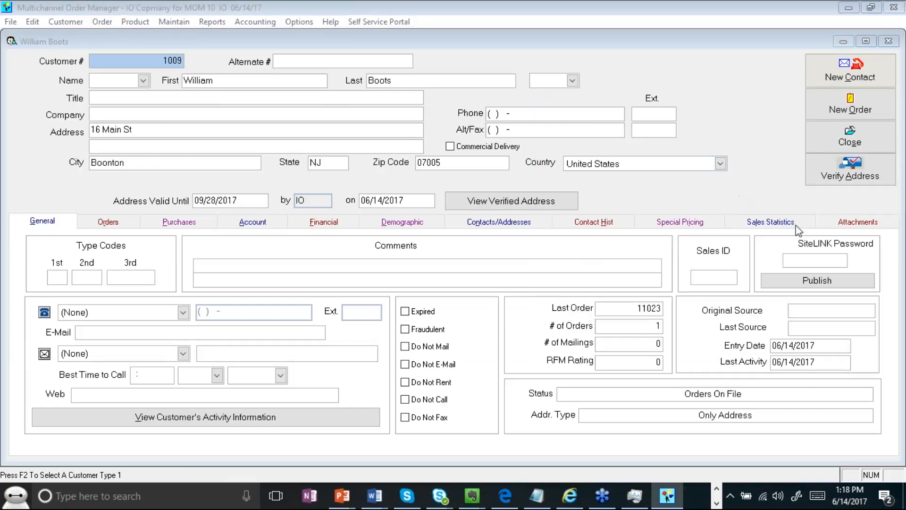
pyautogui.rightClick(779, 255)
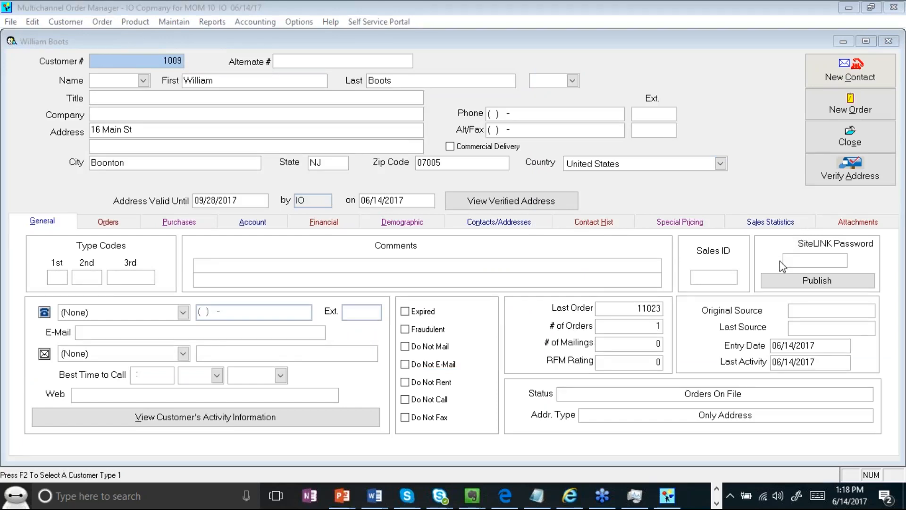
pyautogui.click(787, 290)
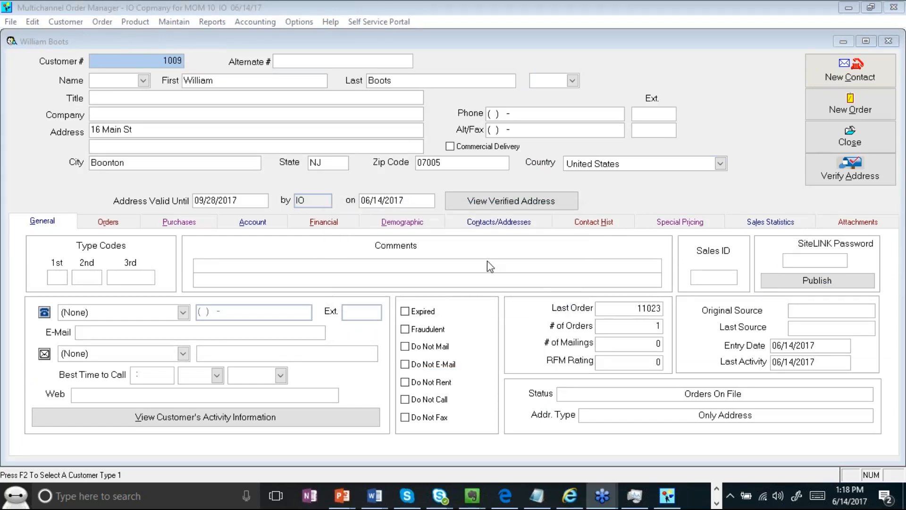
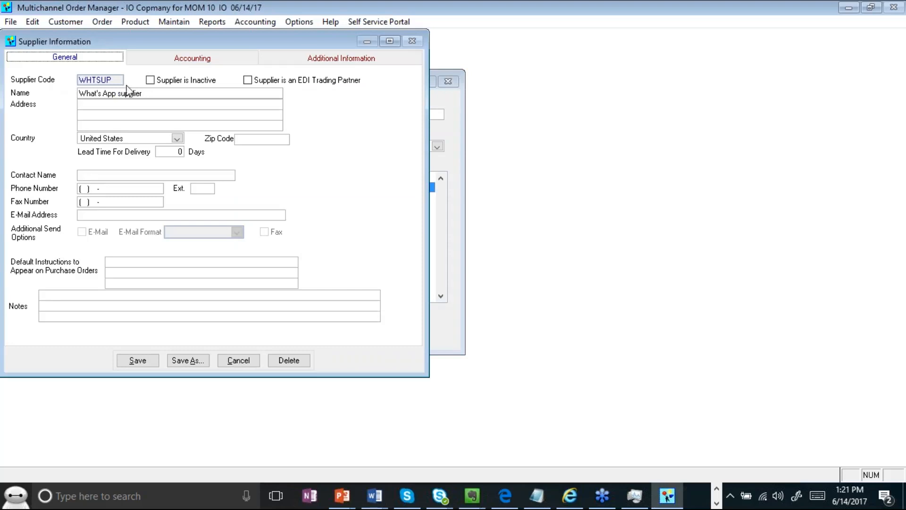
# - Enter the supplier's e-mail address in WHTSUP's Supplier Information
pyautogui.moveTo(157, 93); pyautogui.dragTo(49, 92)
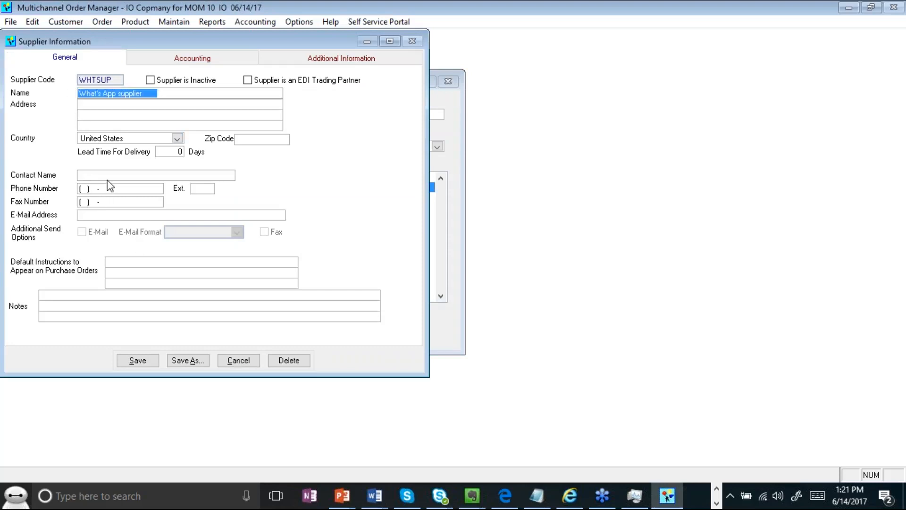
pyautogui.click(109, 216)
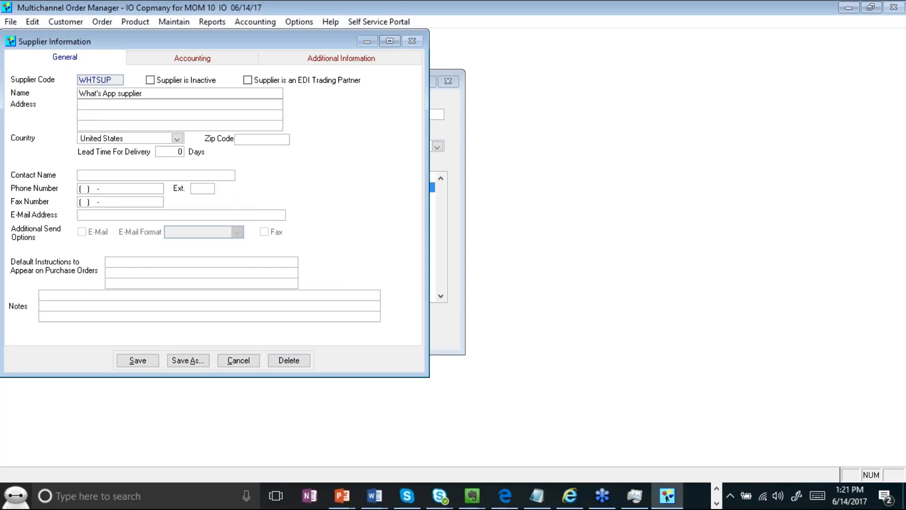
pyautogui.press('Tab')
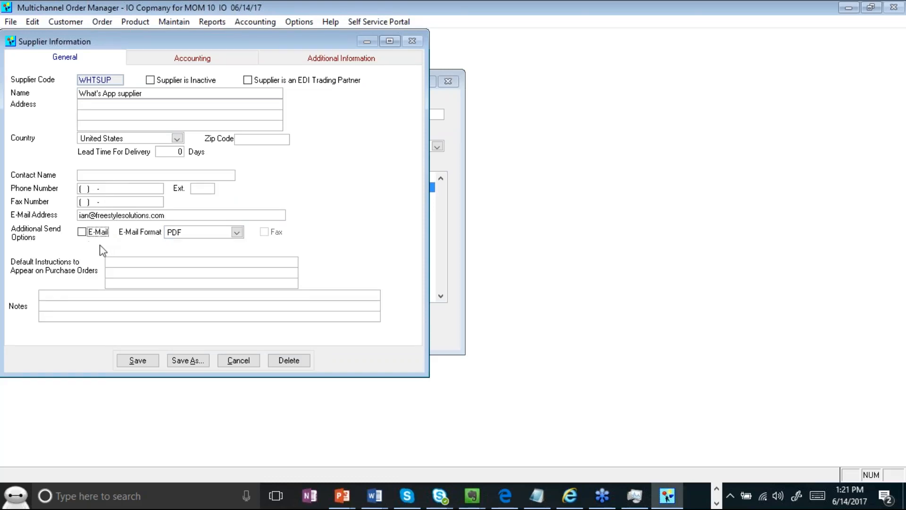
# - Turn on e-mailing purchase orders in PDF format and save the supplier record
pyautogui.click(84, 233)
pyautogui.doubleClick(185, 216)
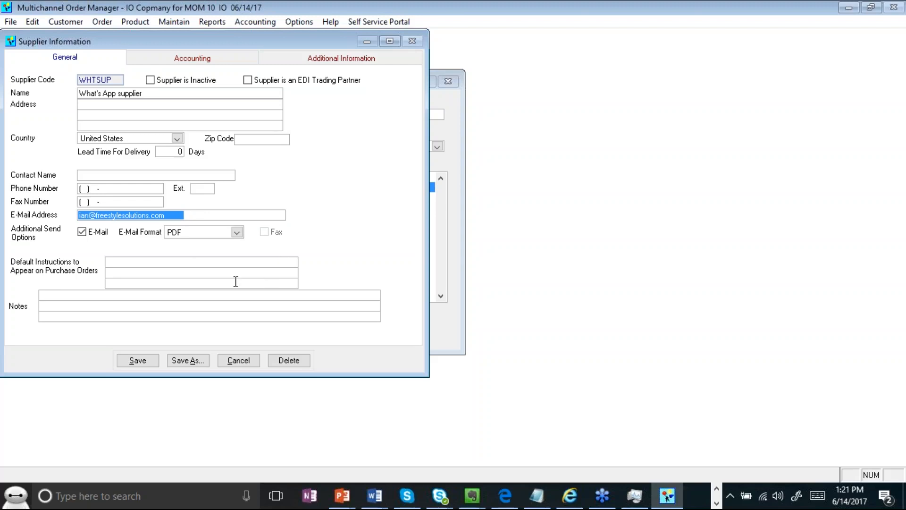
pyautogui.click(141, 364)
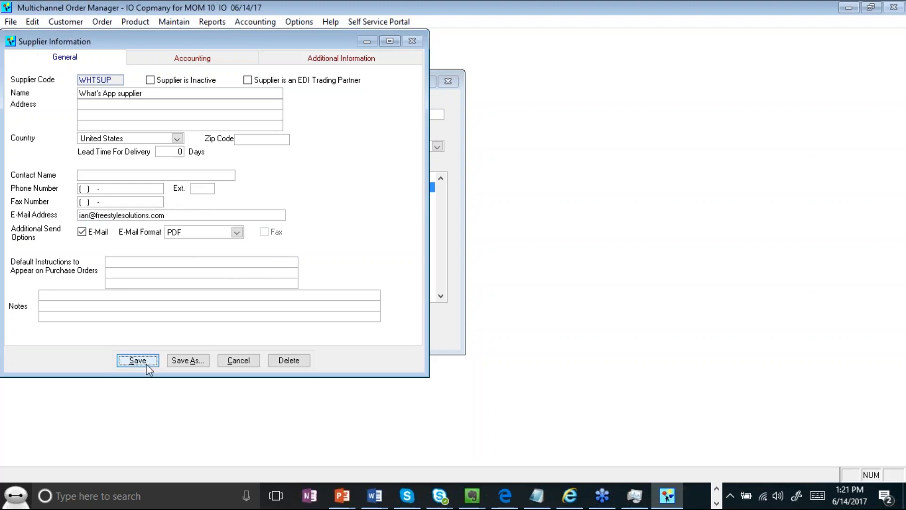
pyautogui.click(238, 360)
# - Look up stock item PRODUCT and open its record
pyautogui.click(239, 340)
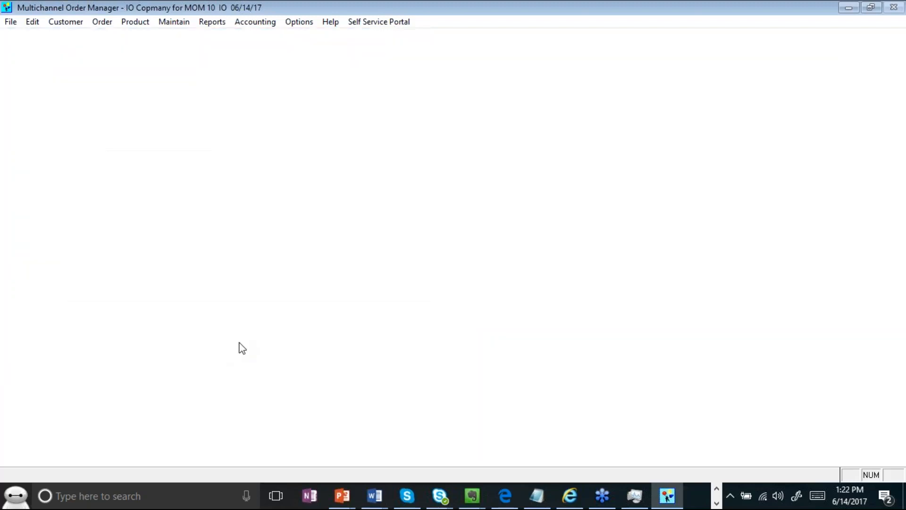
pyautogui.click(178, 38)
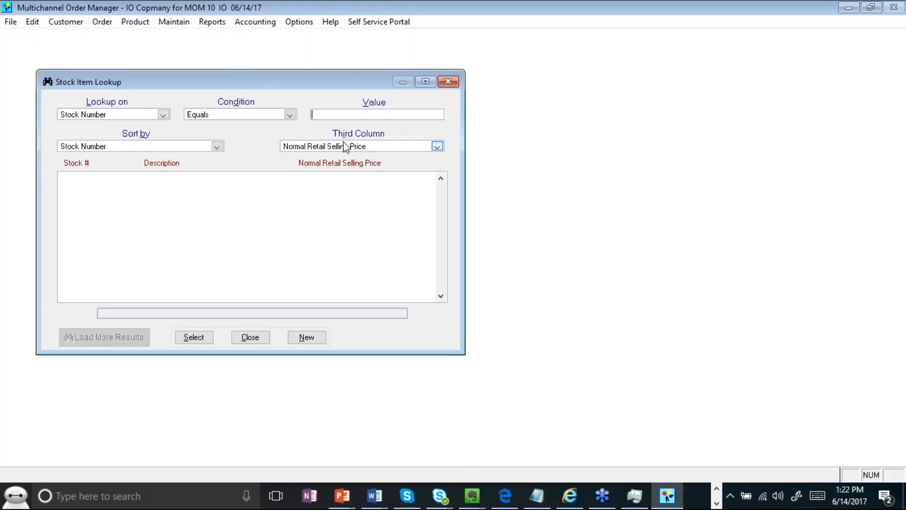
pyautogui.write('PRODUCT')
pyautogui.press('Return')
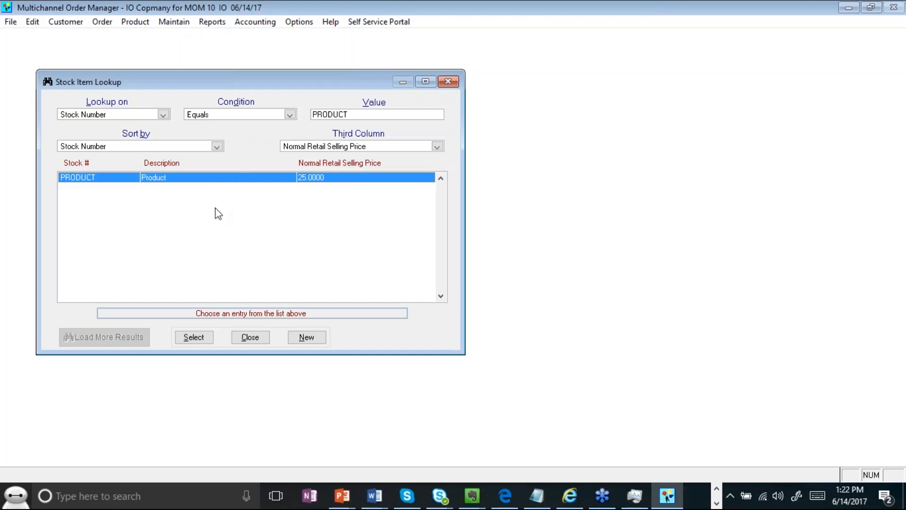
pyautogui.doubleClick(198, 178)
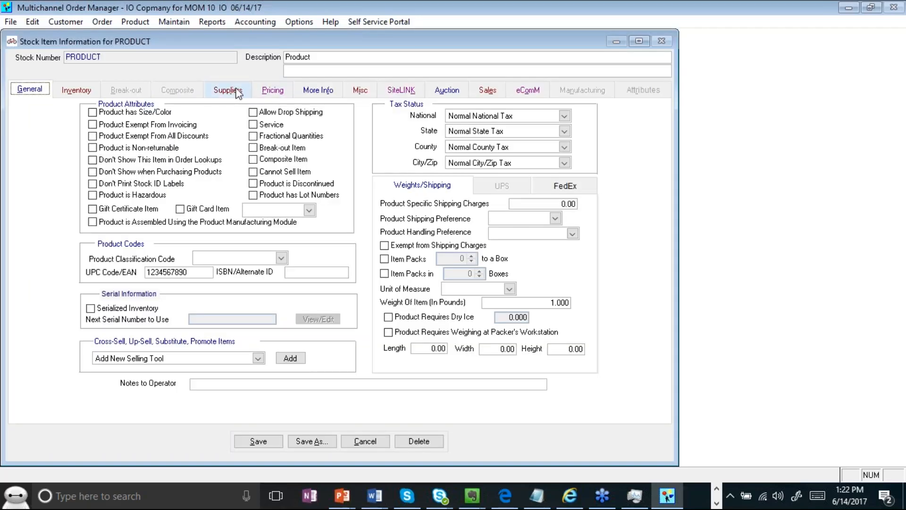
# - Open WHTSUP's purchasing level on PRODUCT's Suppliers tab for editing
pyautogui.click(238, 91)
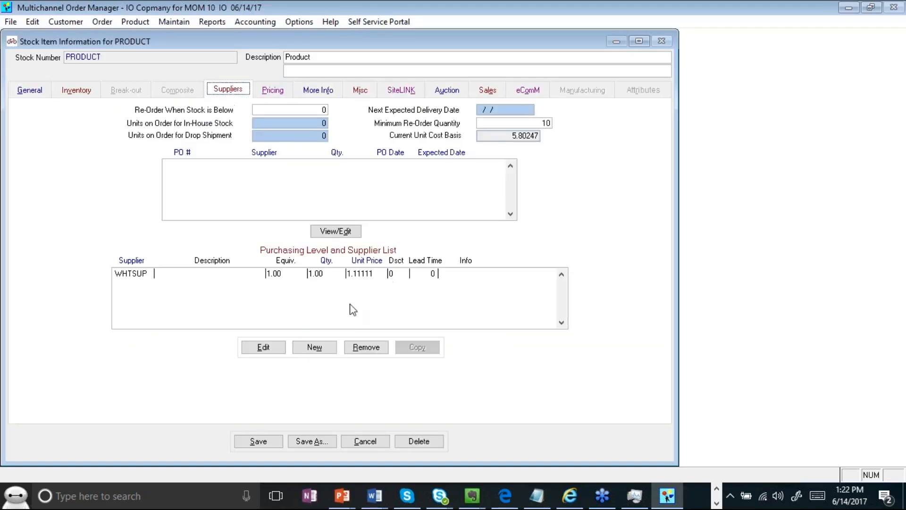
pyautogui.click(126, 276)
pyautogui.click(276, 349)
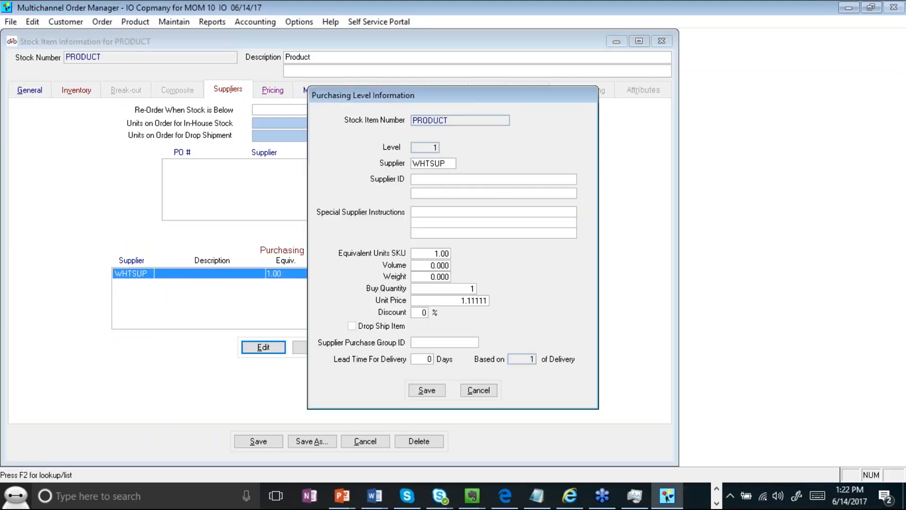
pyautogui.moveTo(472, 105); pyautogui.dragTo(347, 83)
pyautogui.moveTo(317, 141); pyautogui.dragTo(242, 142)
# - Set Supplier ID to ABC, keeping quantity 1.00 at 1.11111, and save PRODUCT
pyautogui.click(314, 159)
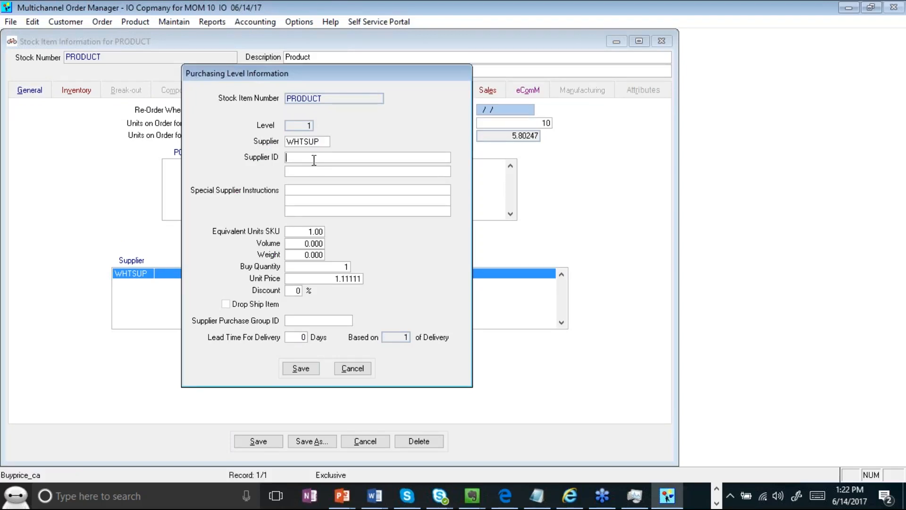
pyautogui.write('ABC')
pyautogui.click(295, 231)
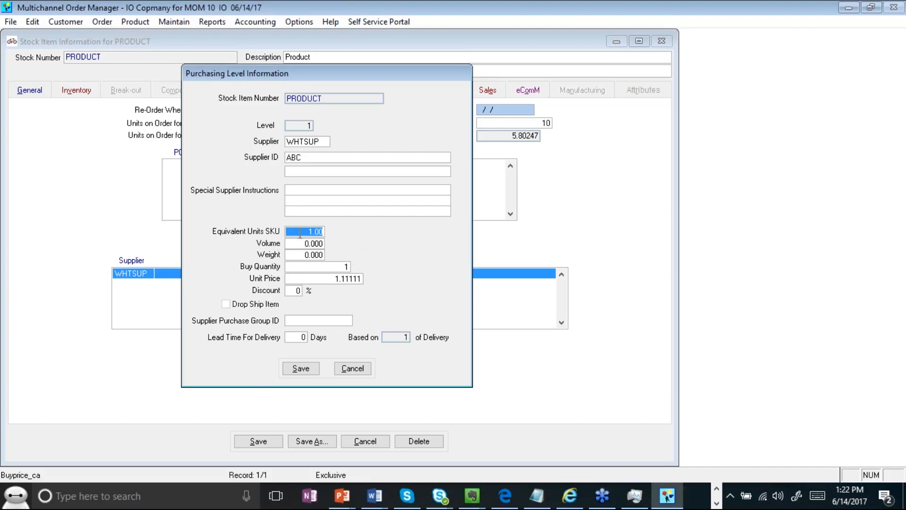
pyautogui.click(341, 268)
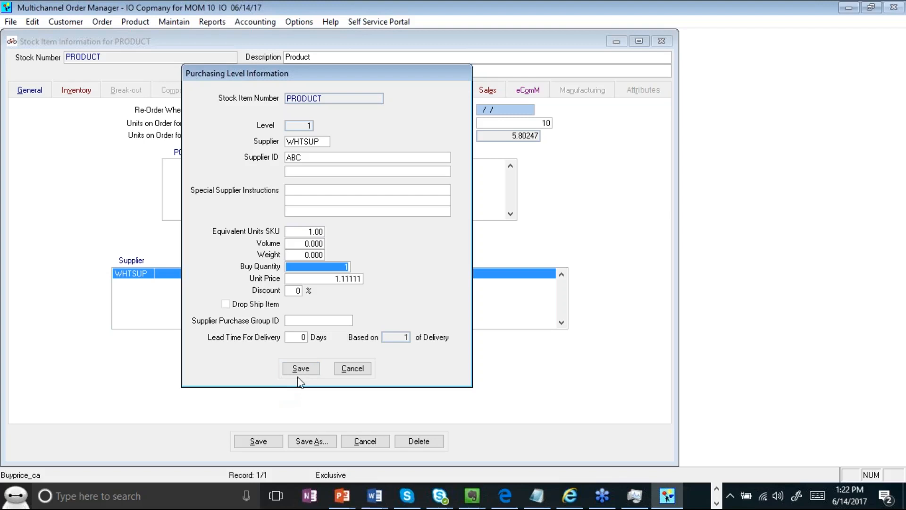
pyautogui.click(323, 279)
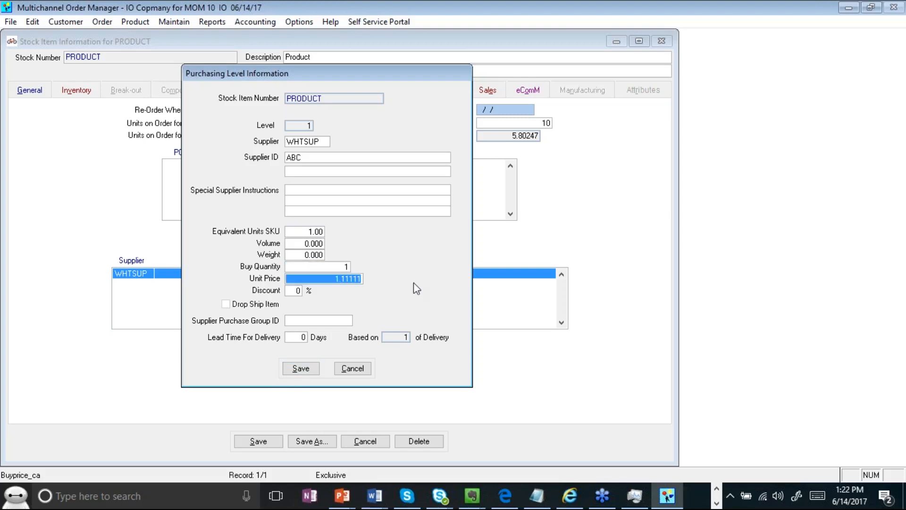
pyautogui.click(298, 367)
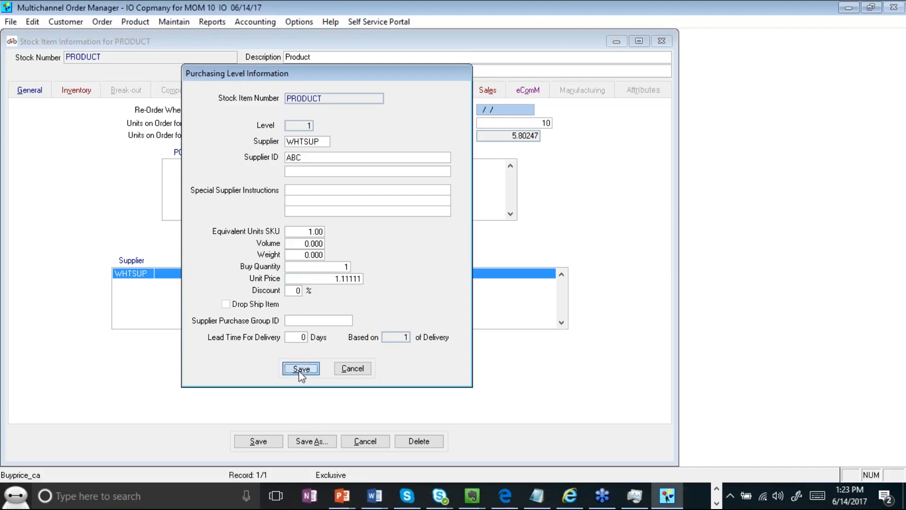
pyautogui.click(270, 442)
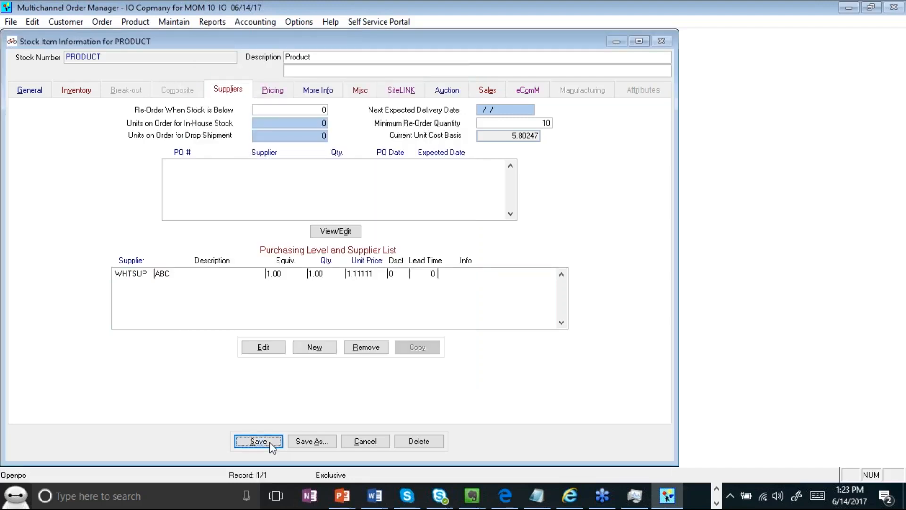
# - Select stock item PRODUCT on the Order Product screen
pyautogui.click(250, 337)
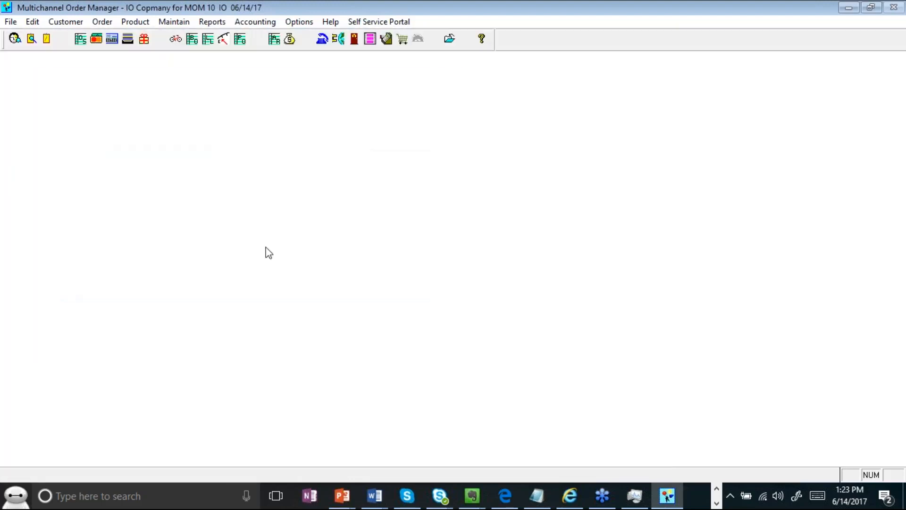
pyautogui.click(227, 42)
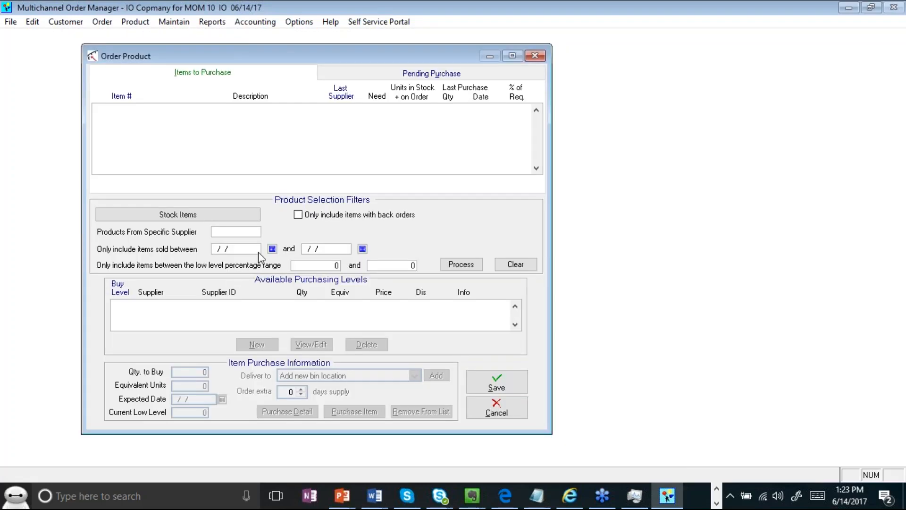
pyautogui.click(221, 220)
pyautogui.write('PRODUCT')
pyautogui.press('Return')
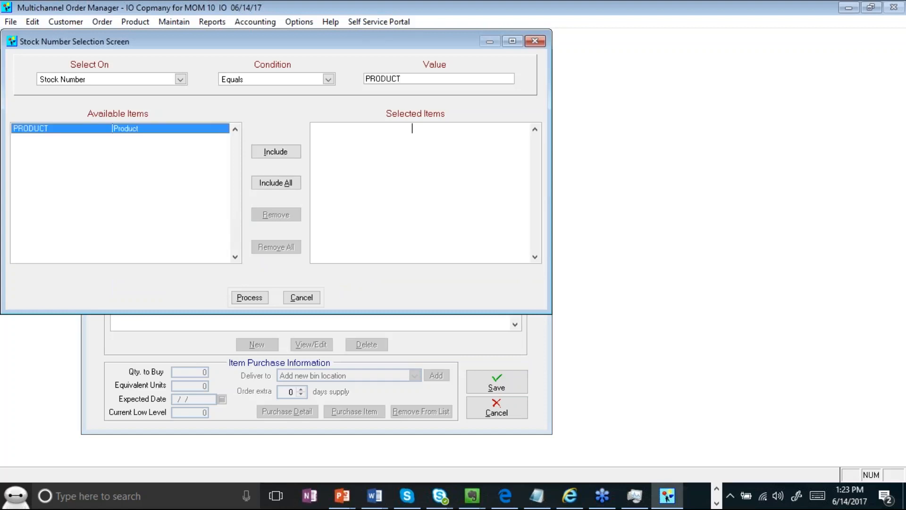
pyautogui.click(255, 183)
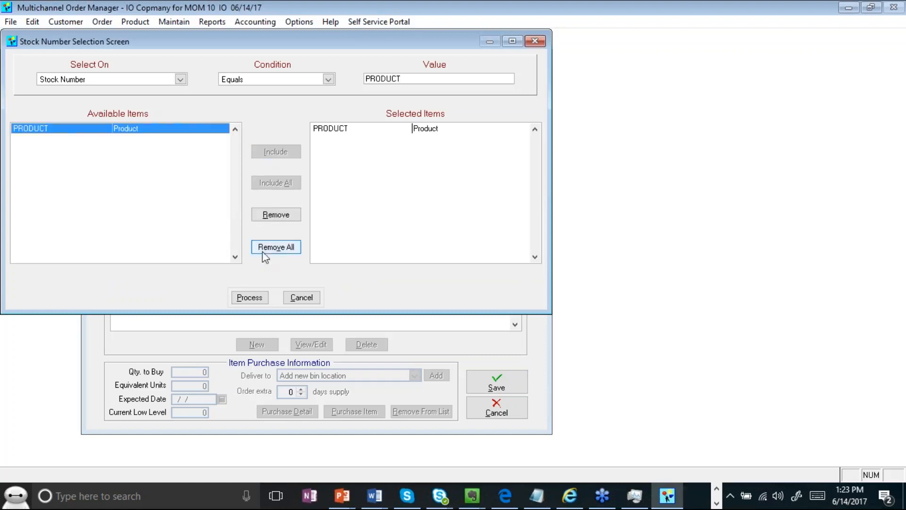
pyautogui.click(250, 298)
# - Add 10 units of PRODUCT from WHTSUP at 1.11111 as a pending purchase and save
pyautogui.click(461, 264)
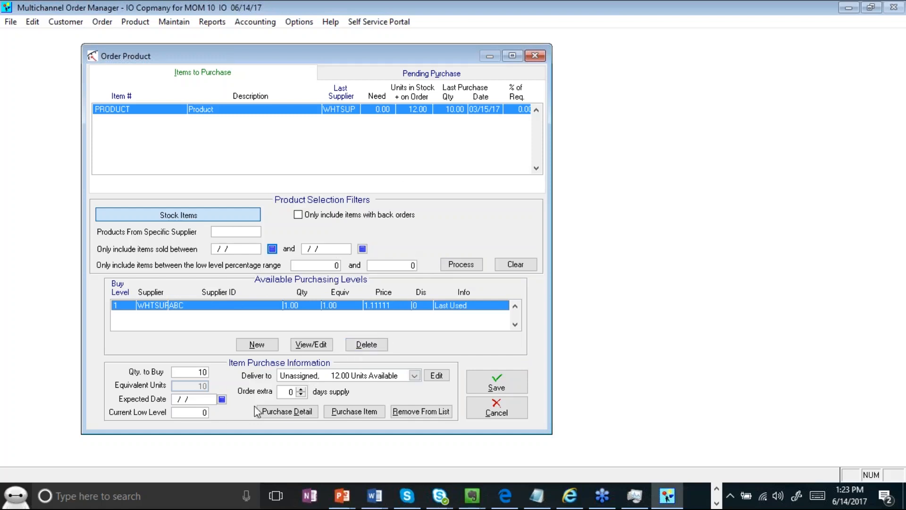
pyautogui.click(355, 415)
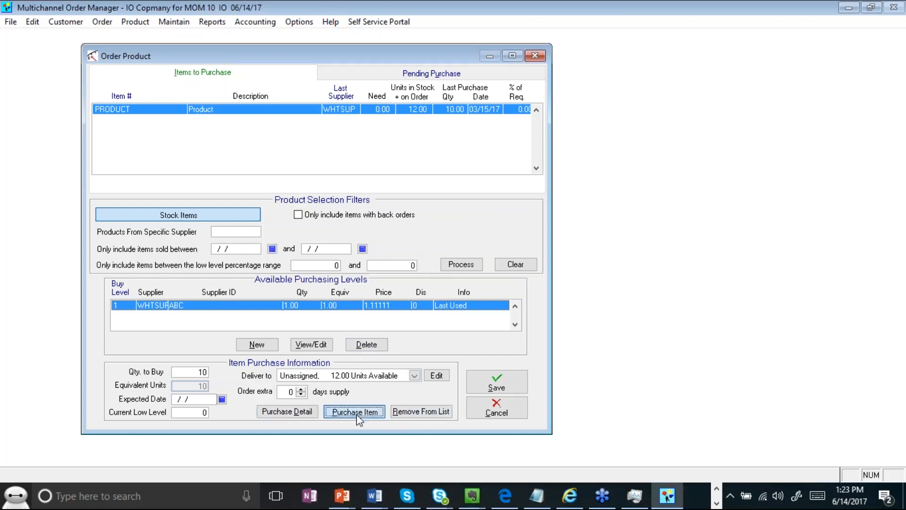
pyautogui.click(423, 74)
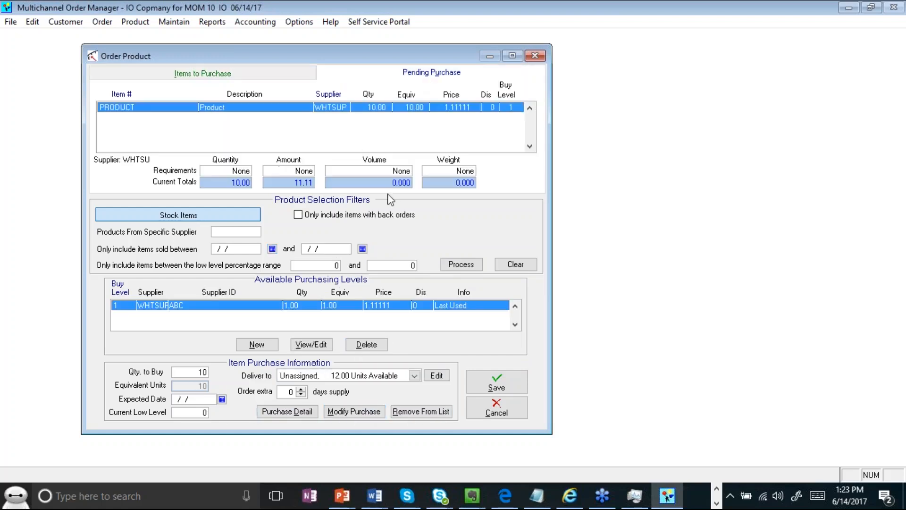
pyautogui.click(167, 75)
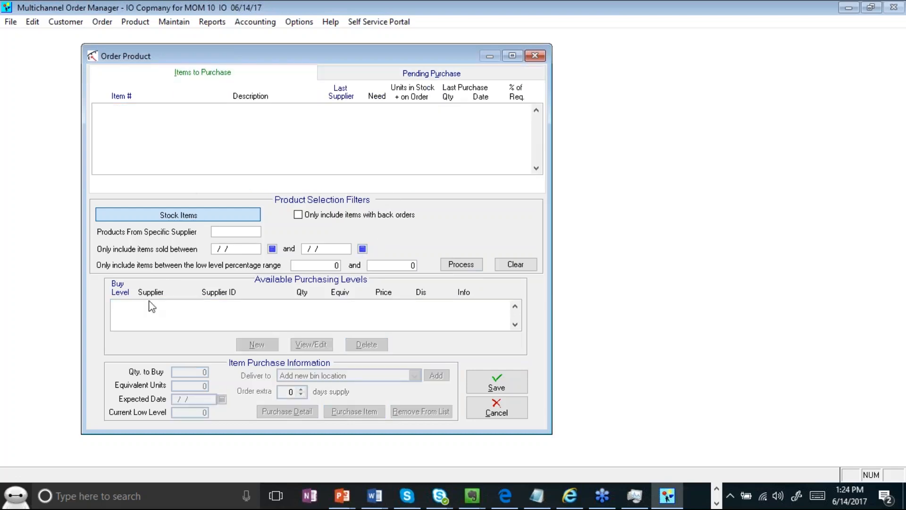
pyautogui.click(356, 78)
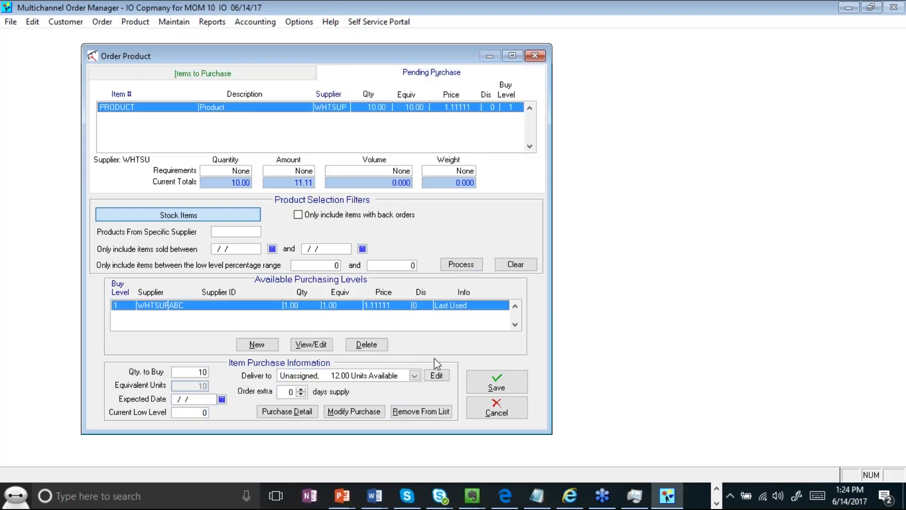
pyautogui.click(514, 389)
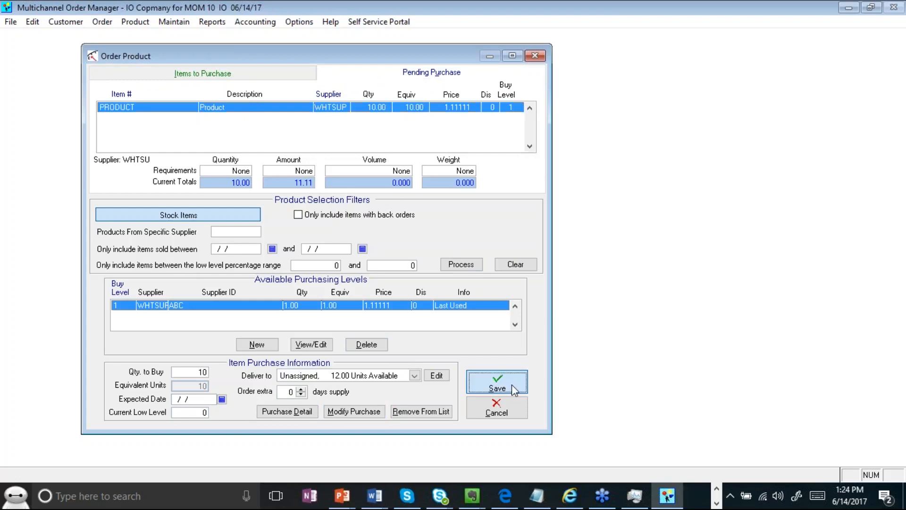
# - Create purchase orders from the pending purchases via Product > Purchasing
pyautogui.click(145, 22)
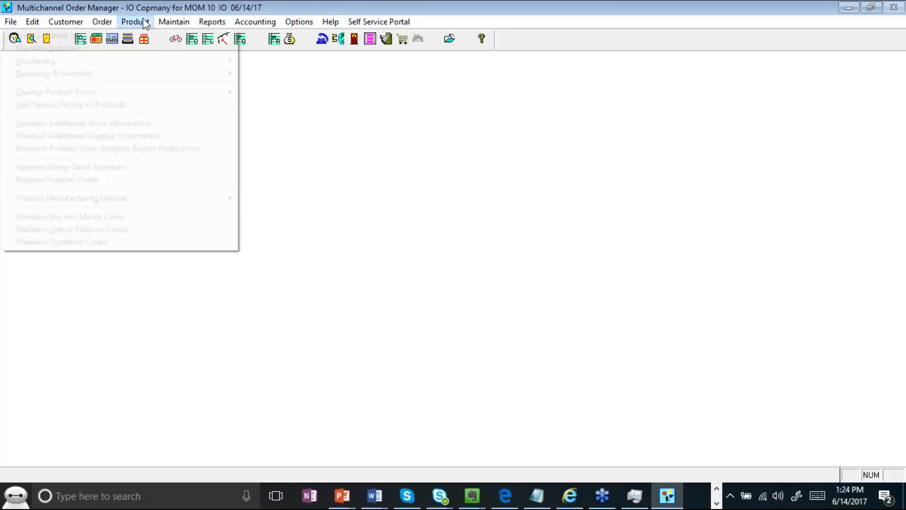
pyautogui.moveTo(147, 64)
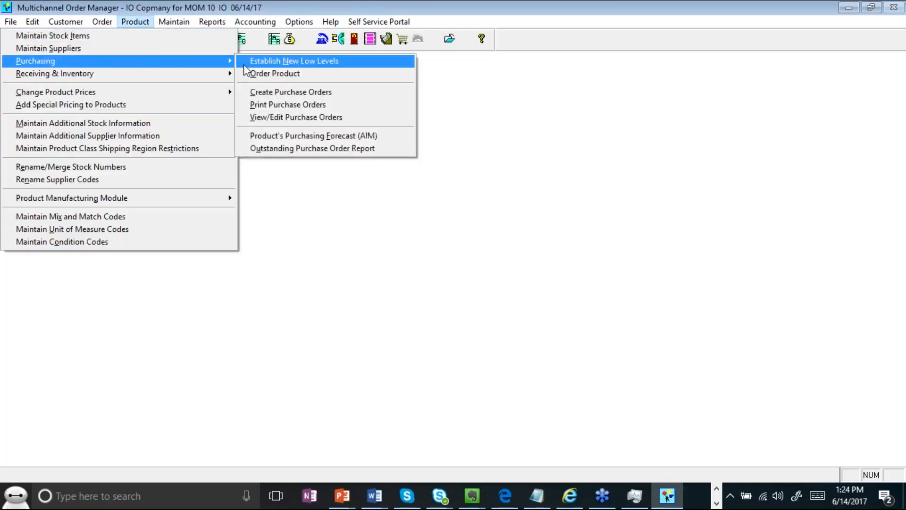
pyautogui.click(279, 92)
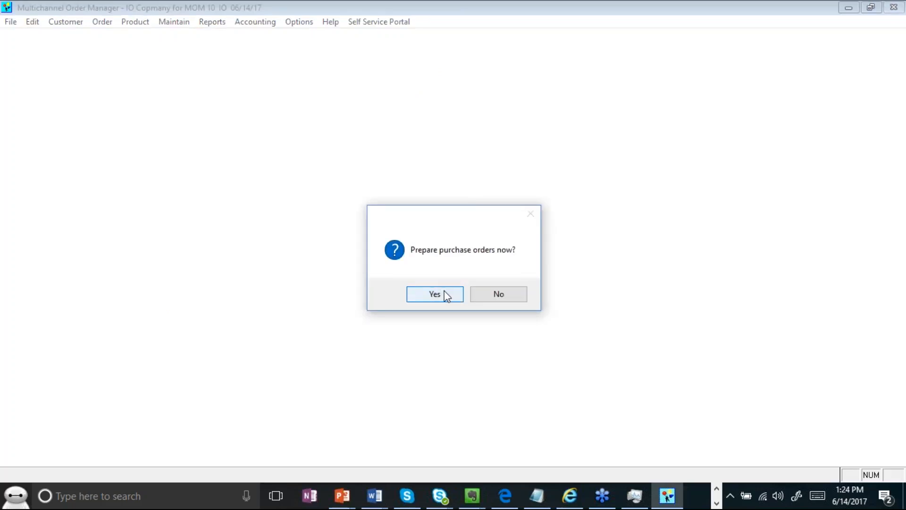
pyautogui.click(446, 294)
pyautogui.click(456, 296)
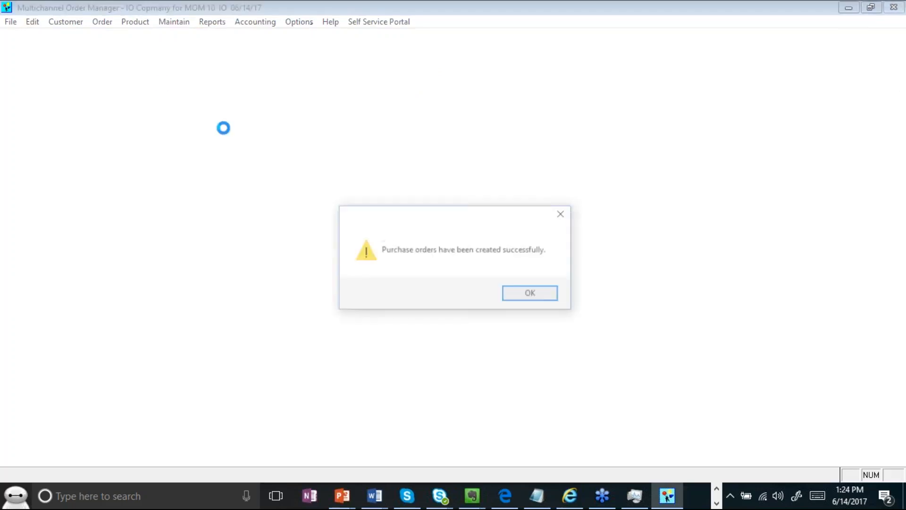
pyautogui.click(537, 296)
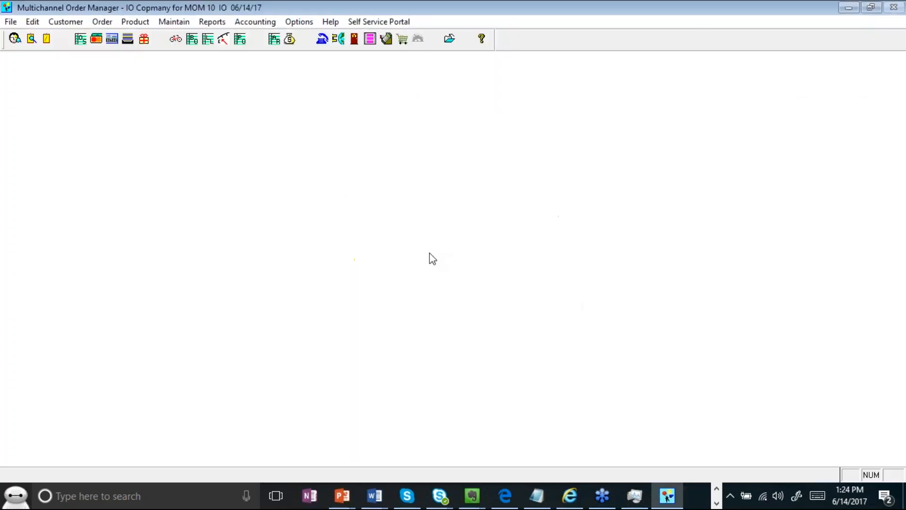
# - Open PO 2 and check its PRODUCT line shows 10 units, leaving buy level and bin unchanged
pyautogui.click(137, 23)
pyautogui.moveTo(152, 63)
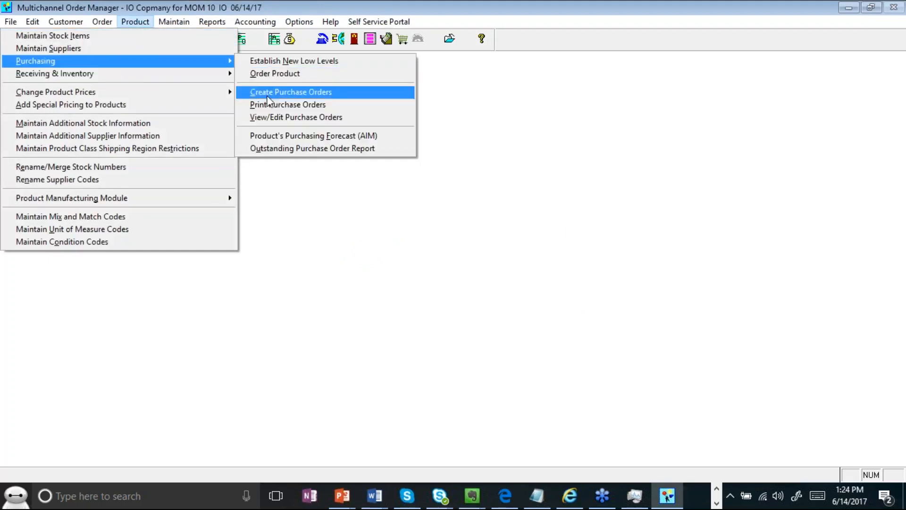
pyautogui.click(281, 117)
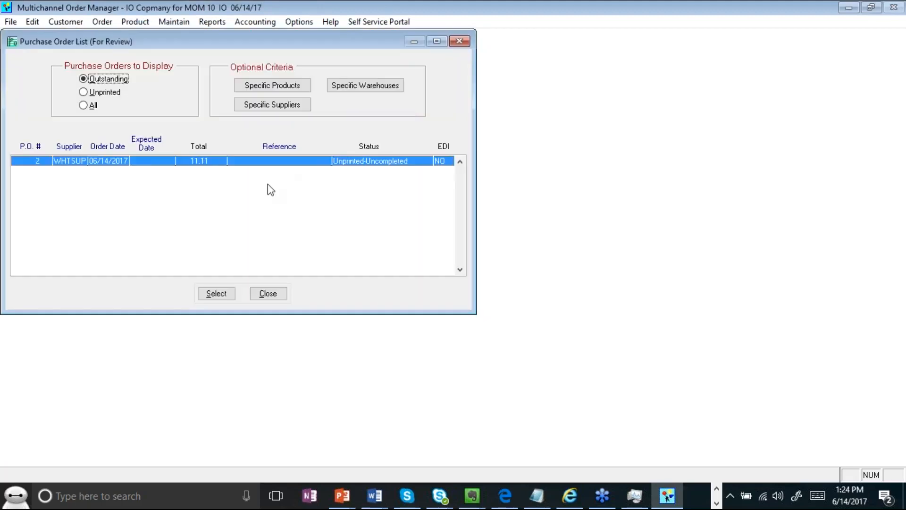
pyautogui.doubleClick(177, 161)
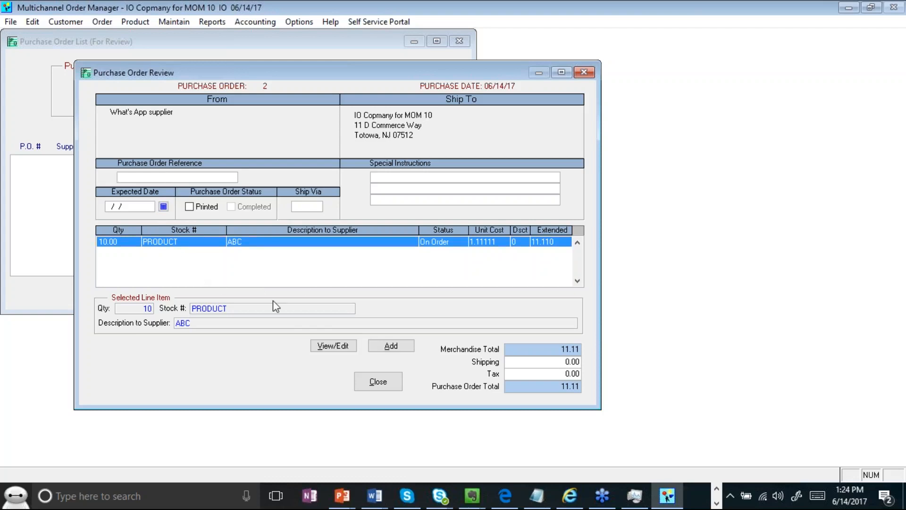
pyautogui.click(331, 347)
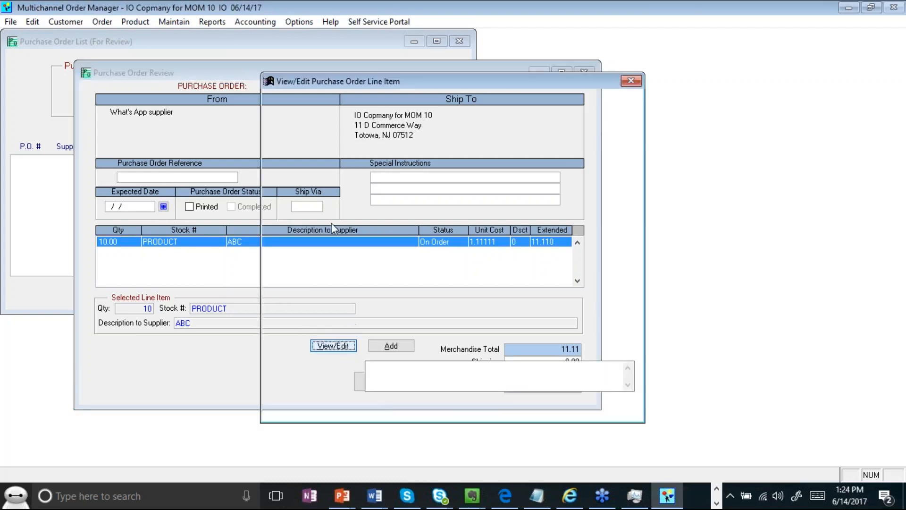
pyautogui.click(376, 155)
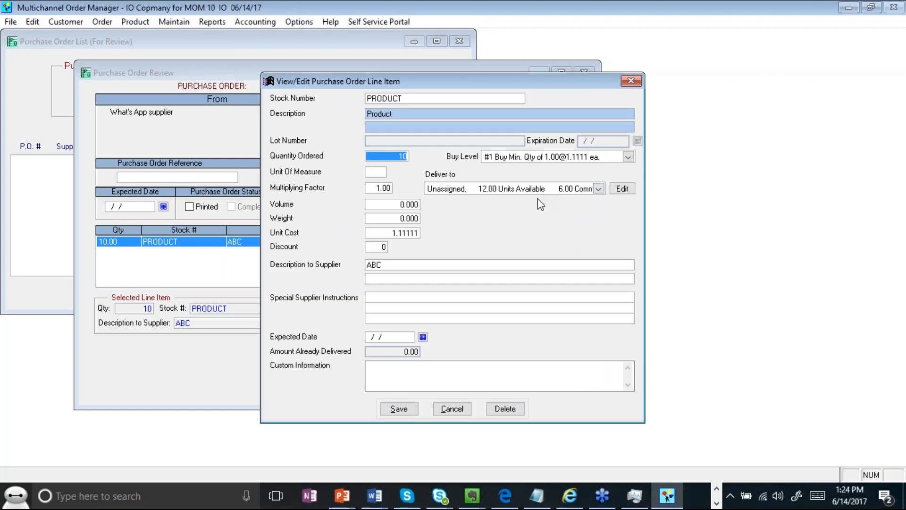
pyautogui.click(553, 158)
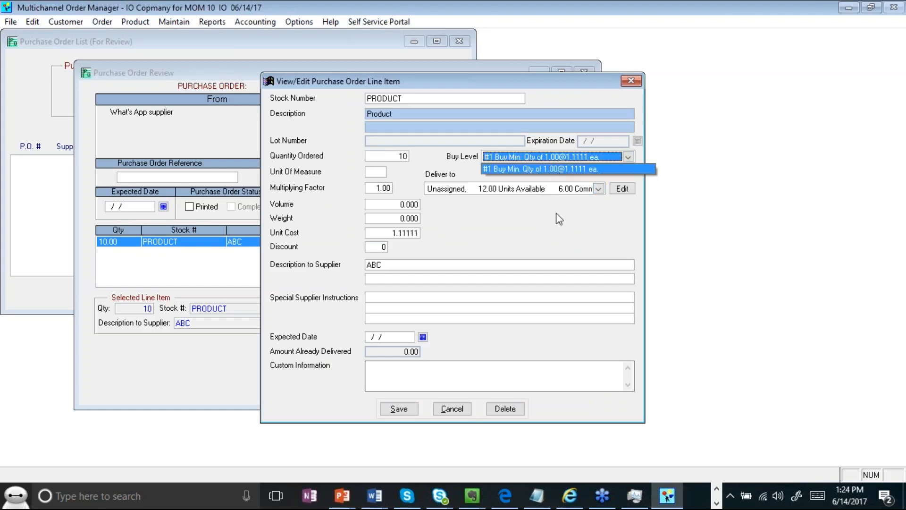
pyautogui.click(548, 242)
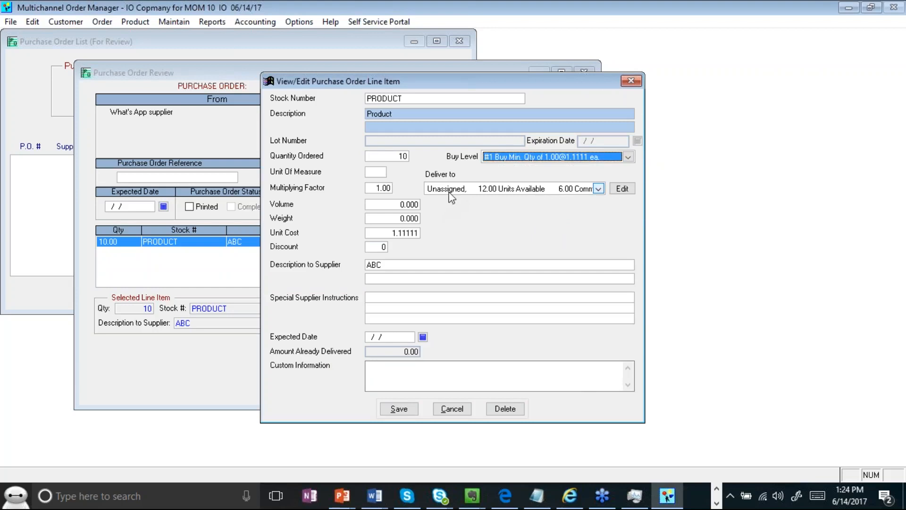
pyautogui.click(450, 191)
pyautogui.click(399, 409)
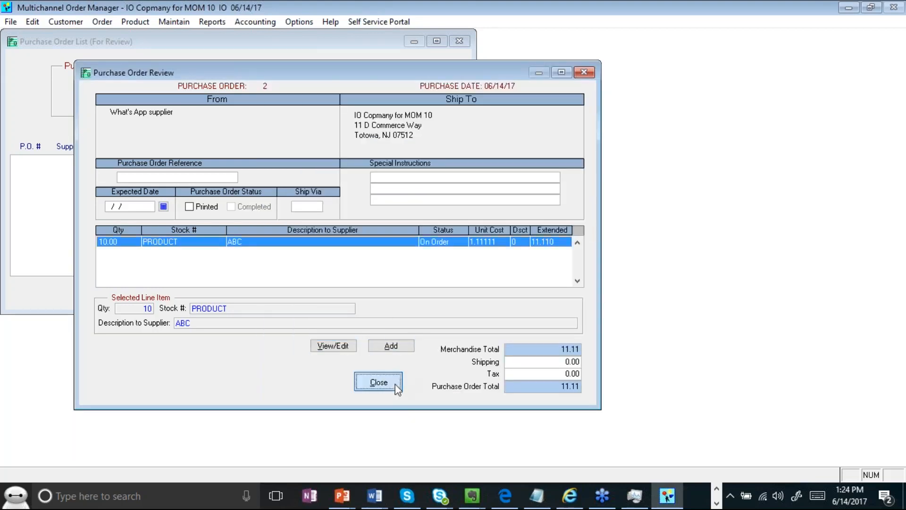
pyautogui.click(378, 381)
# - Close the PO list and open Receive Product, listing outstanding PO 2 from WHTSUP (11.11)
pyautogui.click(268, 294)
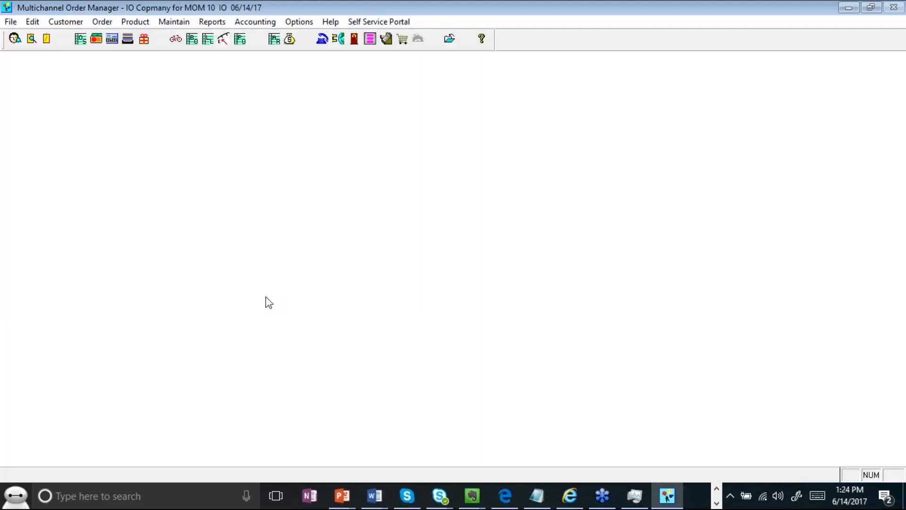
pyautogui.click(136, 22)
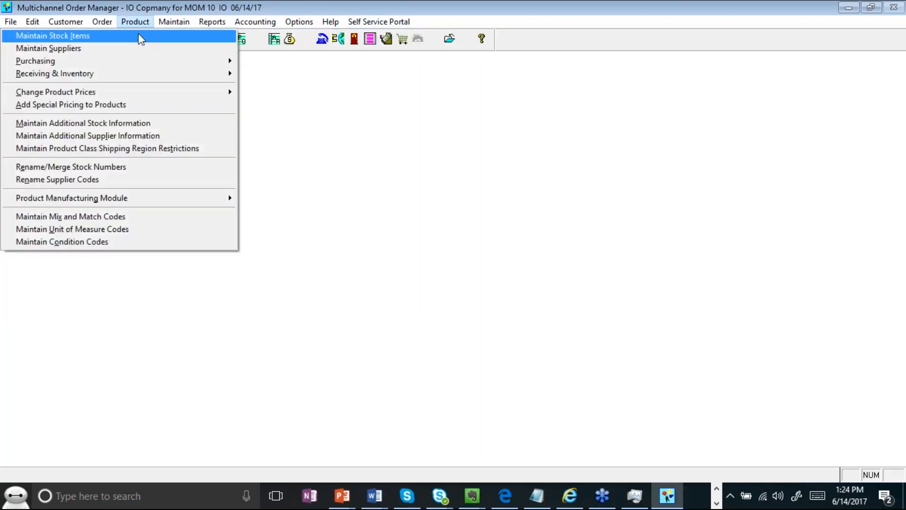
pyautogui.moveTo(145, 74)
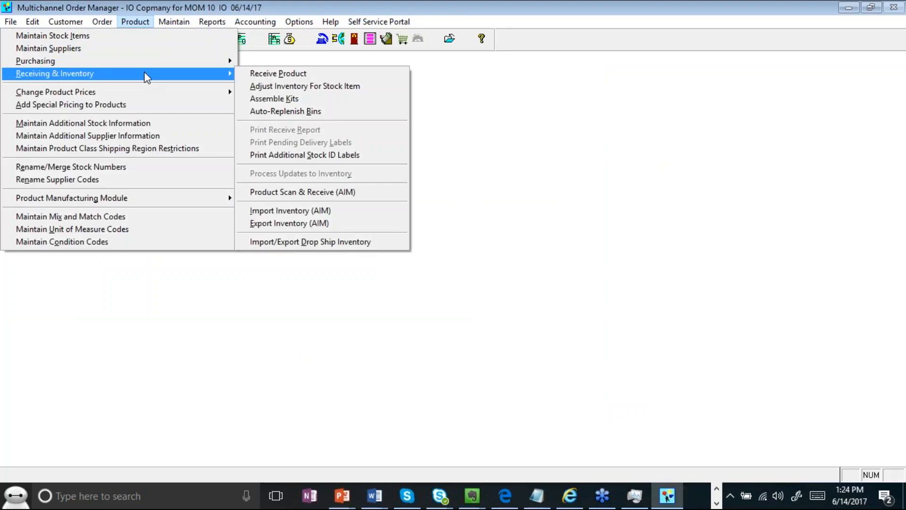
pyautogui.click(280, 75)
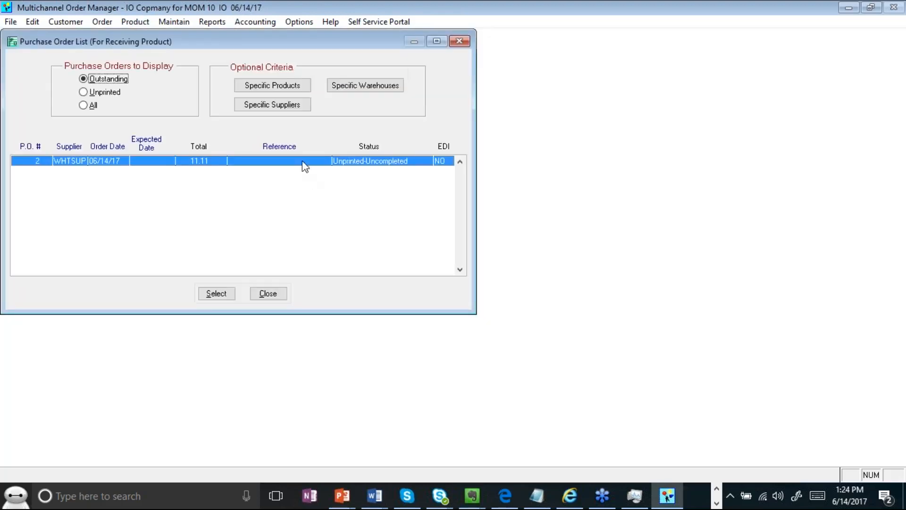
# - Receive all 10 units on PO 2 and save the receipt
pyautogui.doubleClick(191, 162)
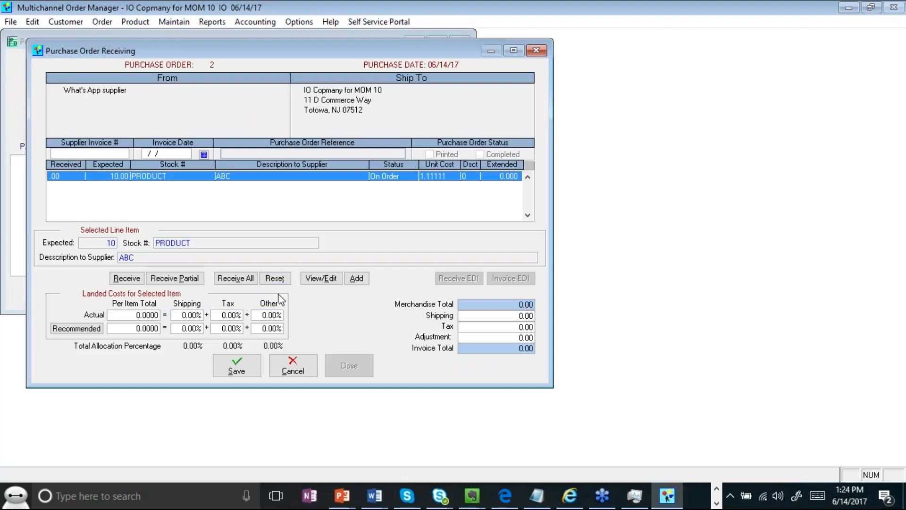
pyautogui.click(134, 280)
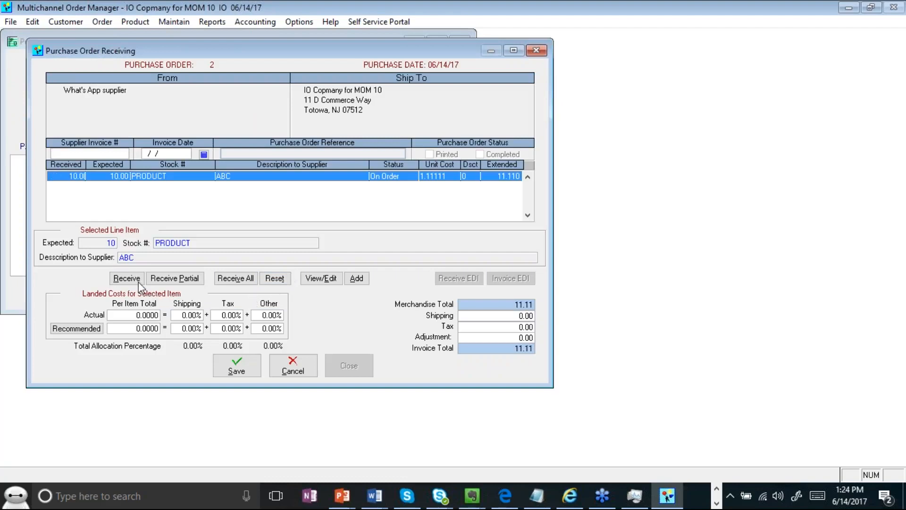
pyautogui.click(235, 367)
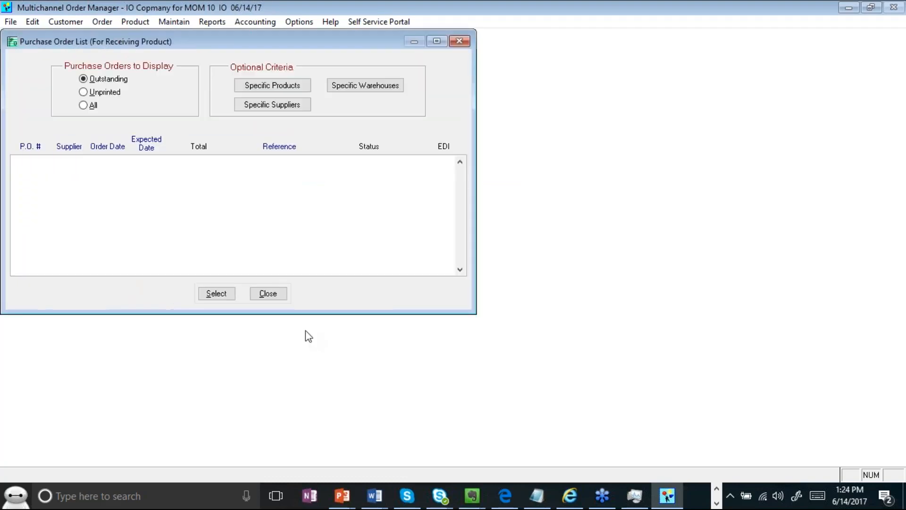
pyautogui.click(285, 297)
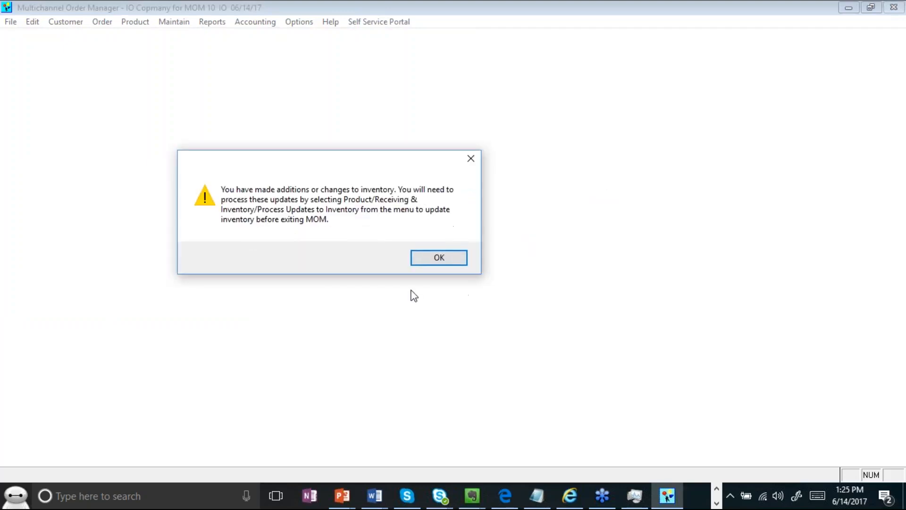
pyautogui.click(429, 262)
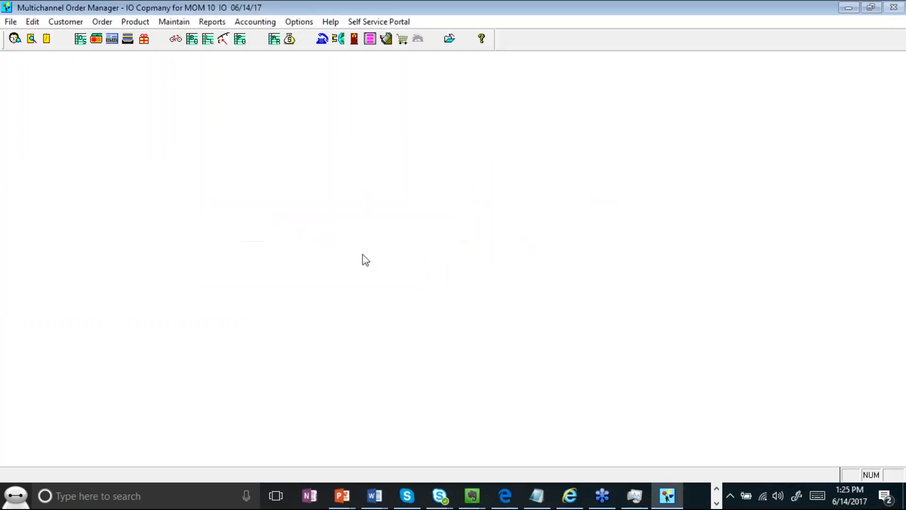
# - Process the pending updates to inventory
pyautogui.click(142, 22)
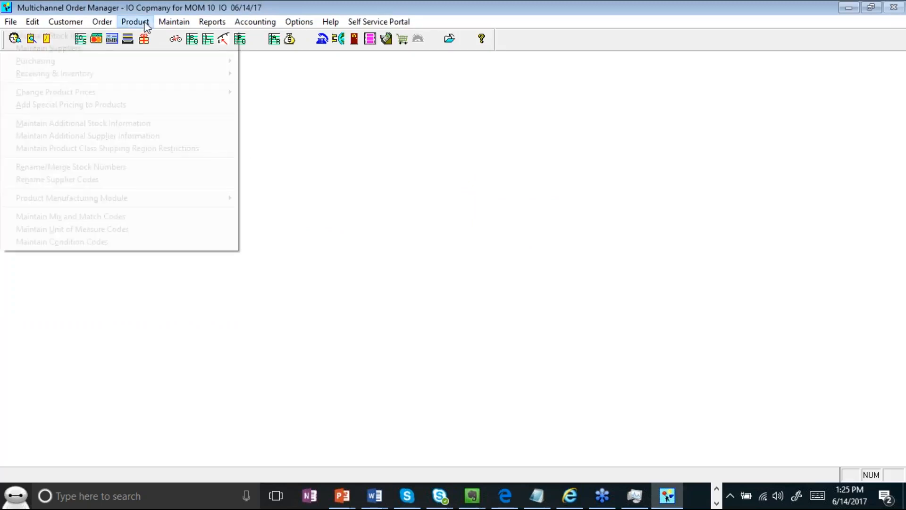
pyautogui.moveTo(137, 74)
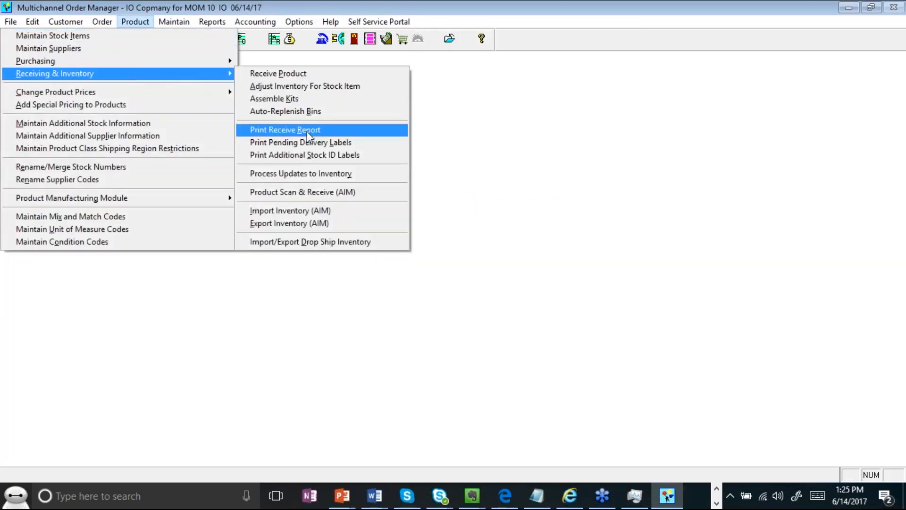
pyautogui.click(316, 174)
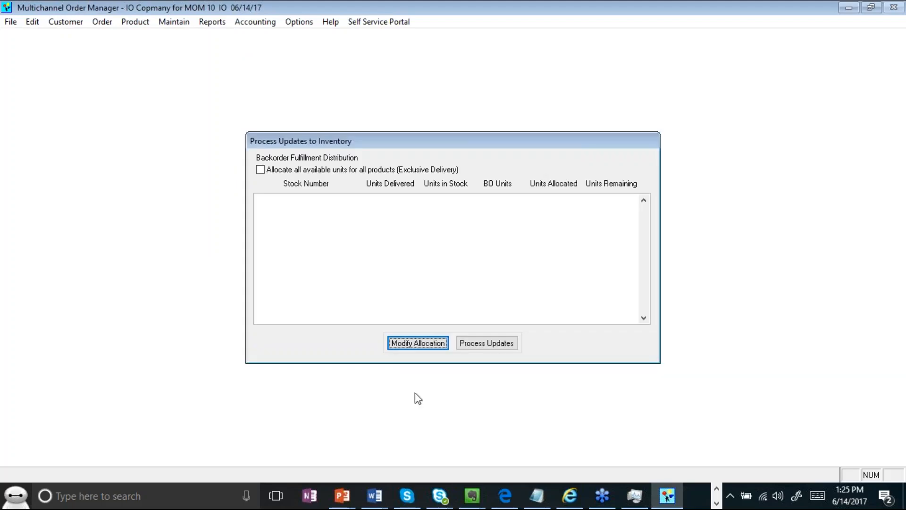
pyautogui.click(471, 345)
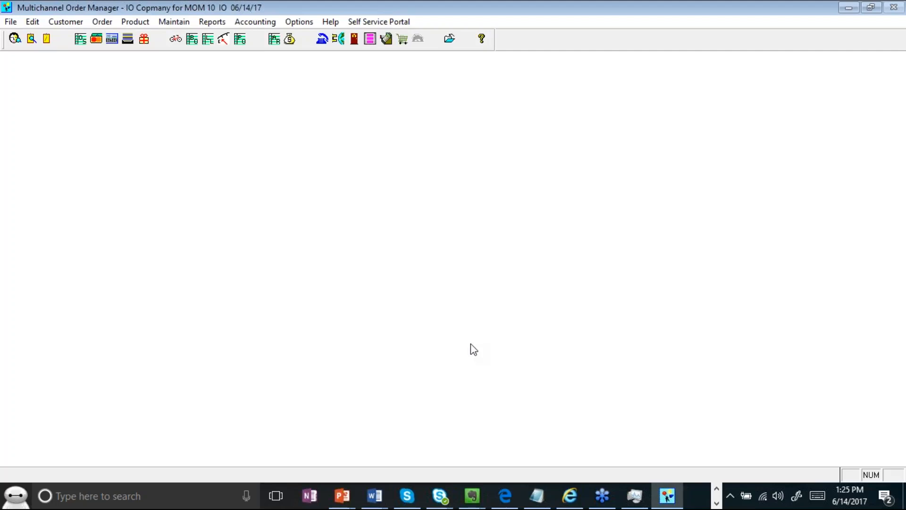
# - Start Scan and Receive for purchase order 2
pyautogui.click(139, 22)
pyautogui.moveTo(138, 73)
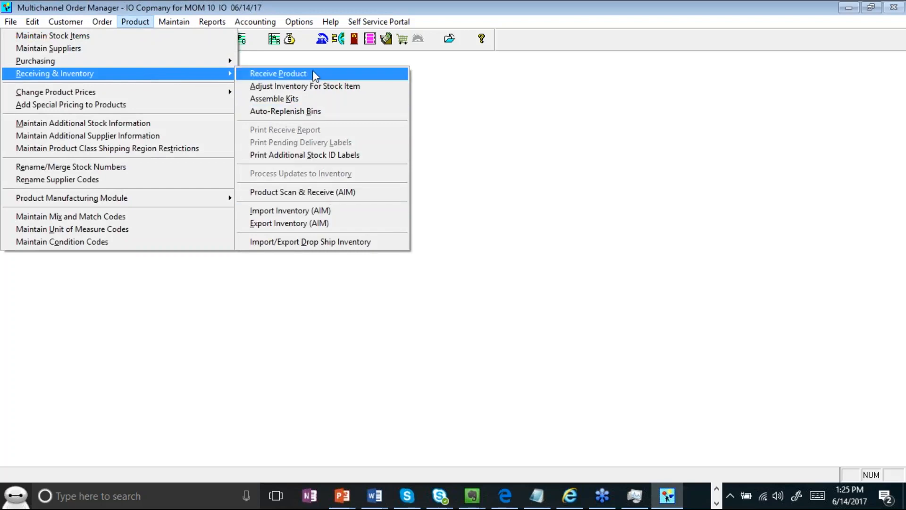
pyautogui.click(333, 193)
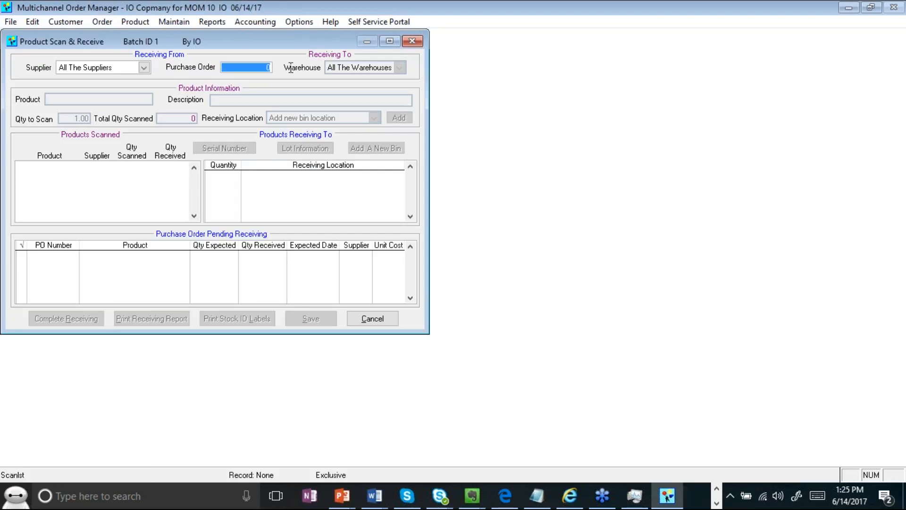
pyautogui.write('2')
pyautogui.press('Return')
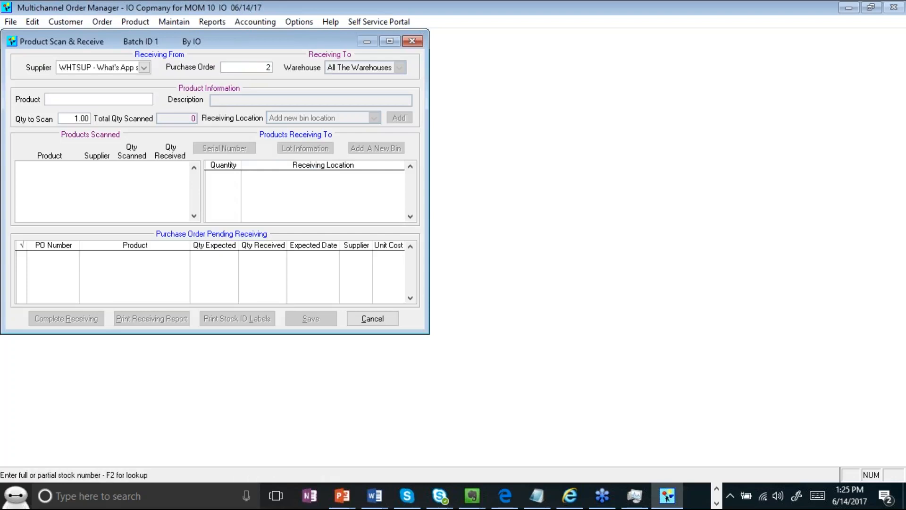
# - Abandon the scan form and return to the Product > Receiving & Inventory menu
pyautogui.click(69, 118)
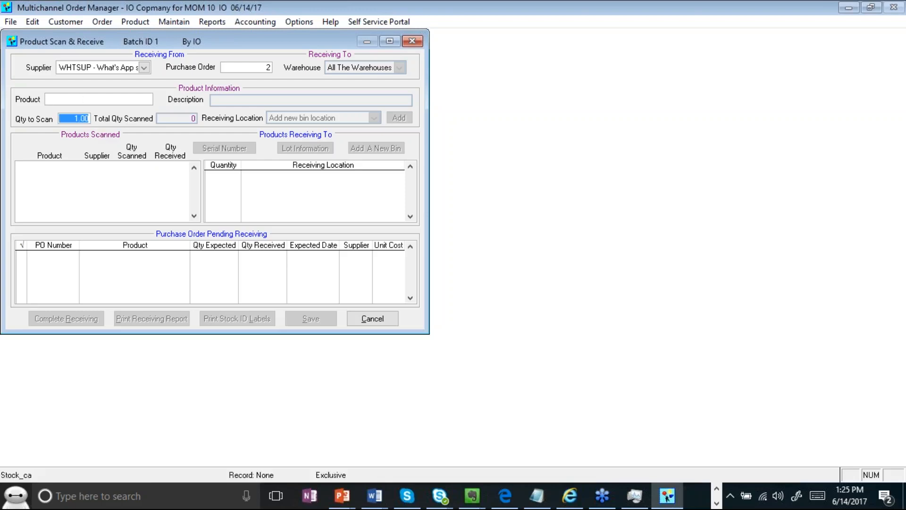
pyautogui.click(379, 318)
pyautogui.click(137, 26)
pyautogui.moveTo(169, 79)
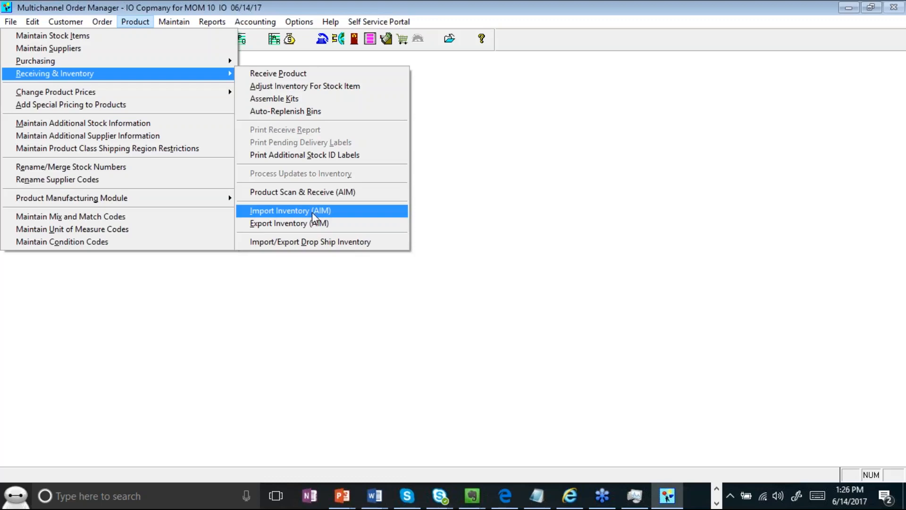
# - Open Adjust Inventory For Stock Item and select PRODUCT
pyautogui.click(297, 90)
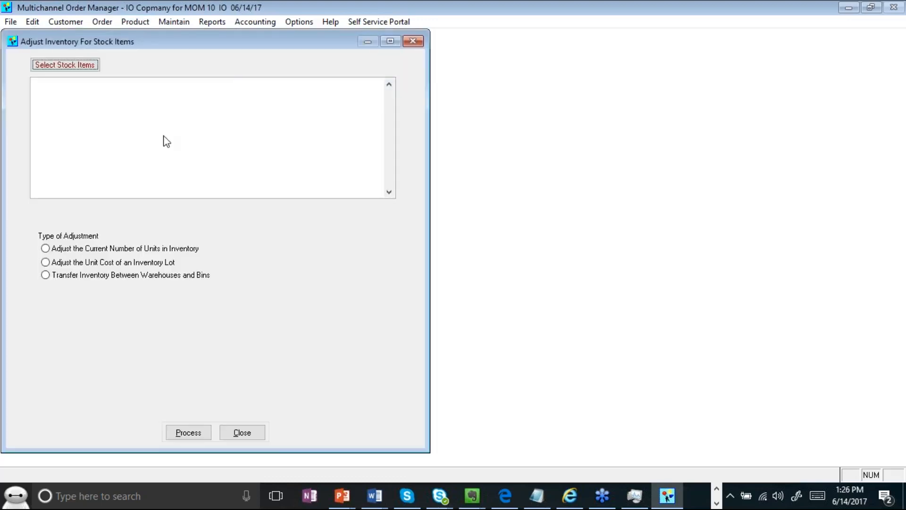
pyautogui.click(81, 69)
pyautogui.write('PRODUCT')
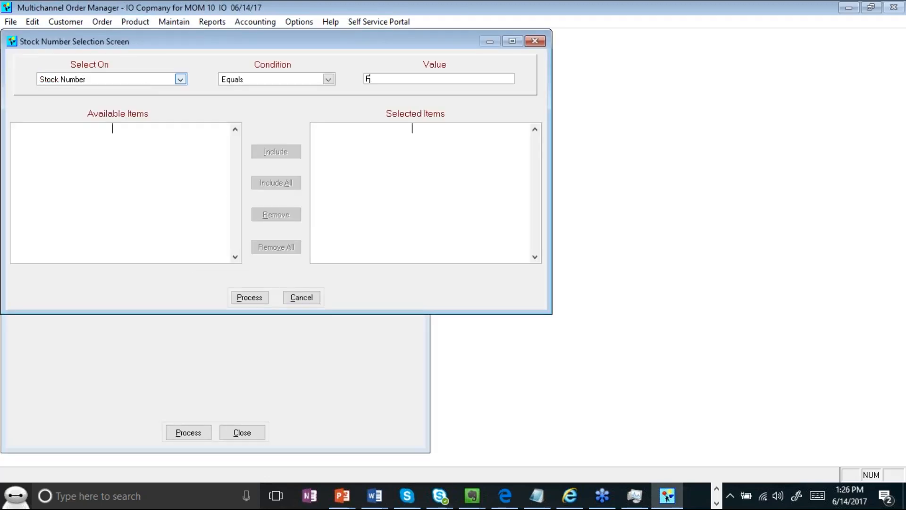
pyautogui.press('Return')
pyautogui.press('Return')
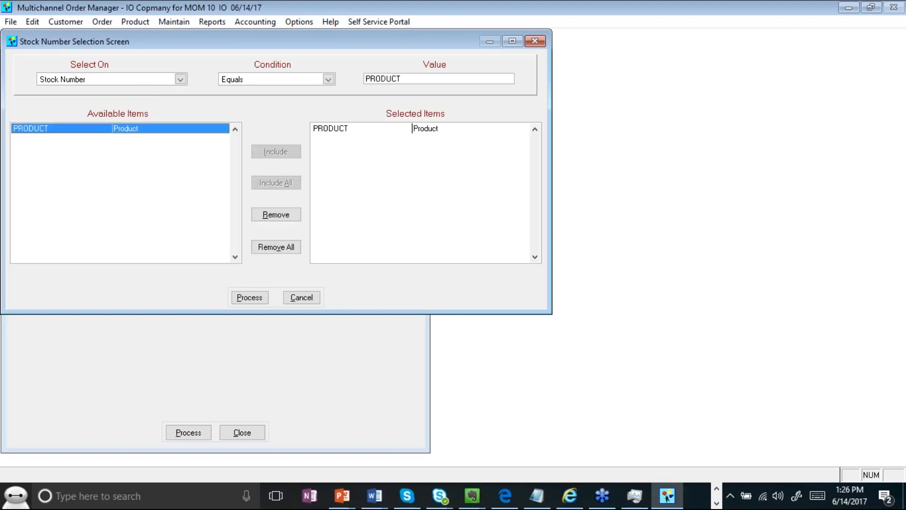
pyautogui.click(246, 299)
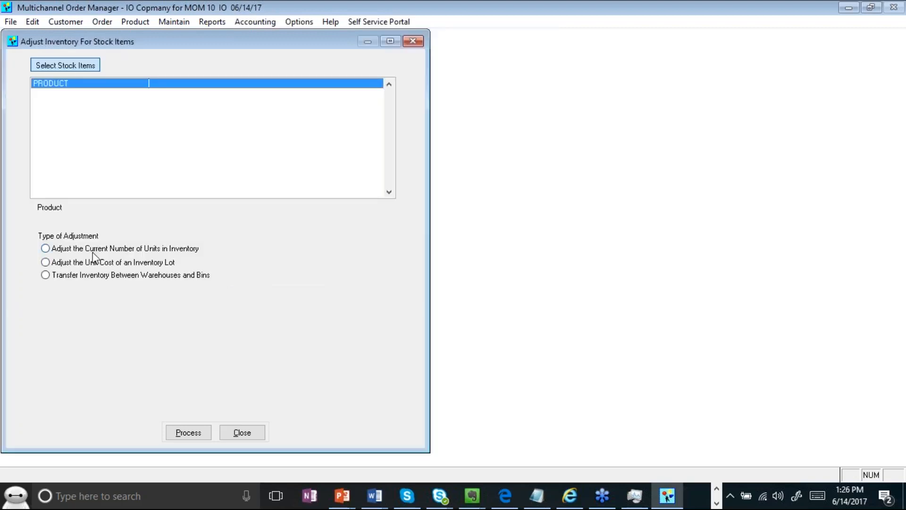
# - Try the unit adjustment with quantity 10, then lot cost and bin transfer, and close unsaved
pyautogui.click(93, 251)
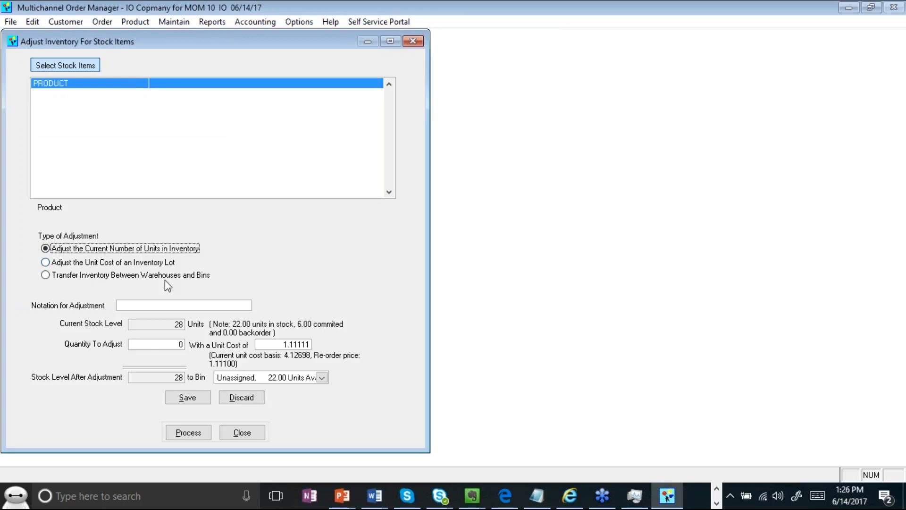
pyautogui.click(135, 343)
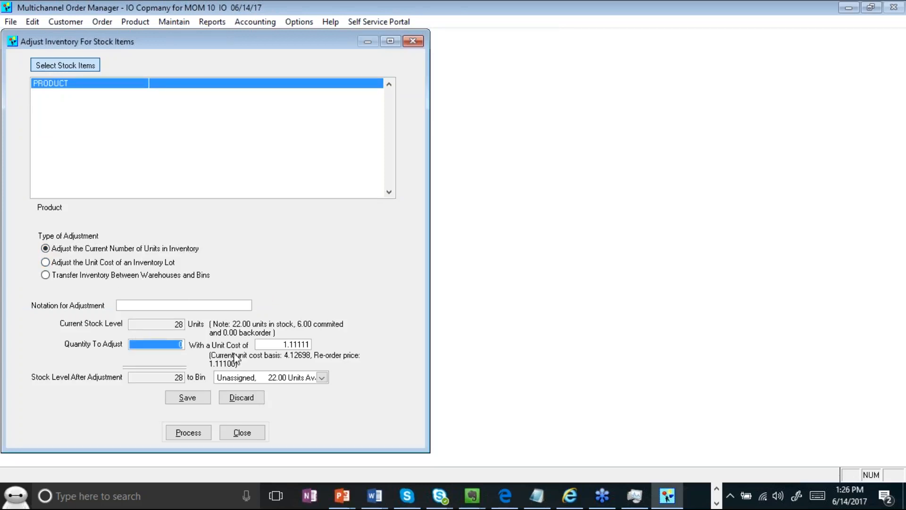
pyautogui.write('10')
pyautogui.click(271, 344)
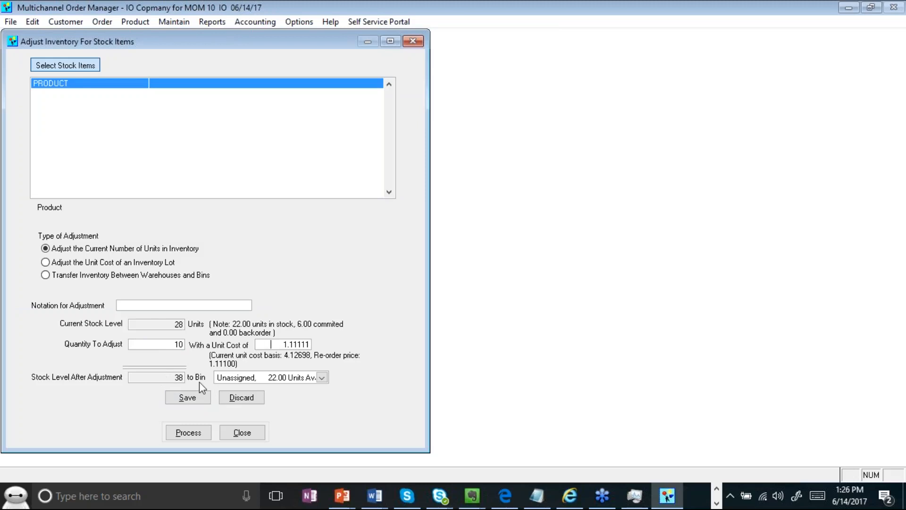
pyautogui.moveTo(276, 343); pyautogui.dragTo(367, 347)
pyautogui.click(92, 263)
pyautogui.click(145, 328)
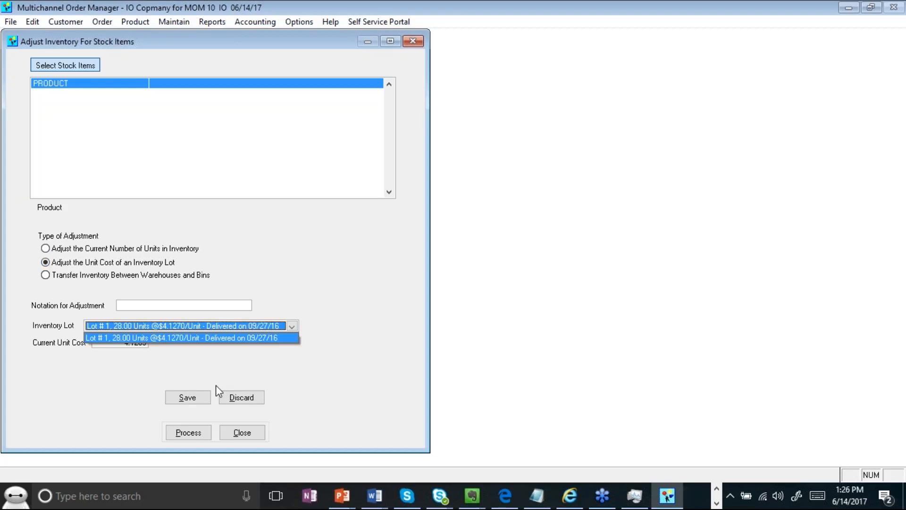
pyautogui.click(191, 347)
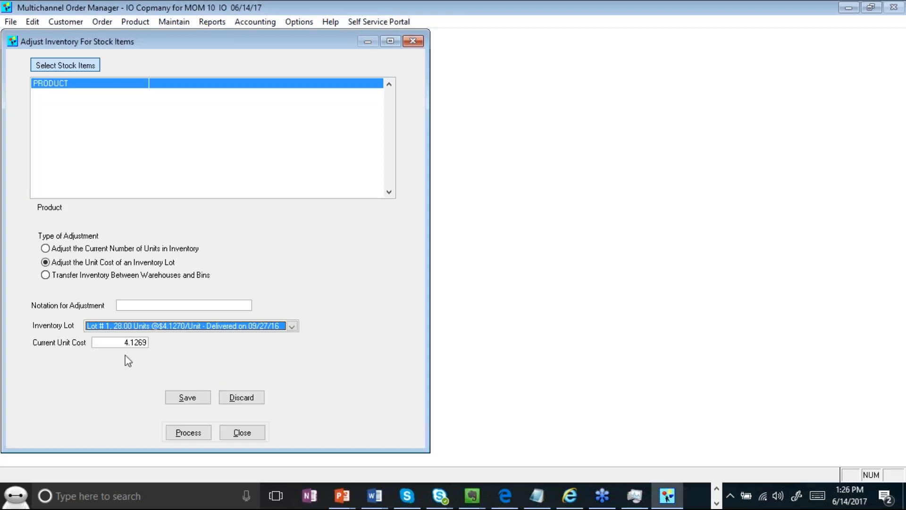
pyautogui.click(63, 277)
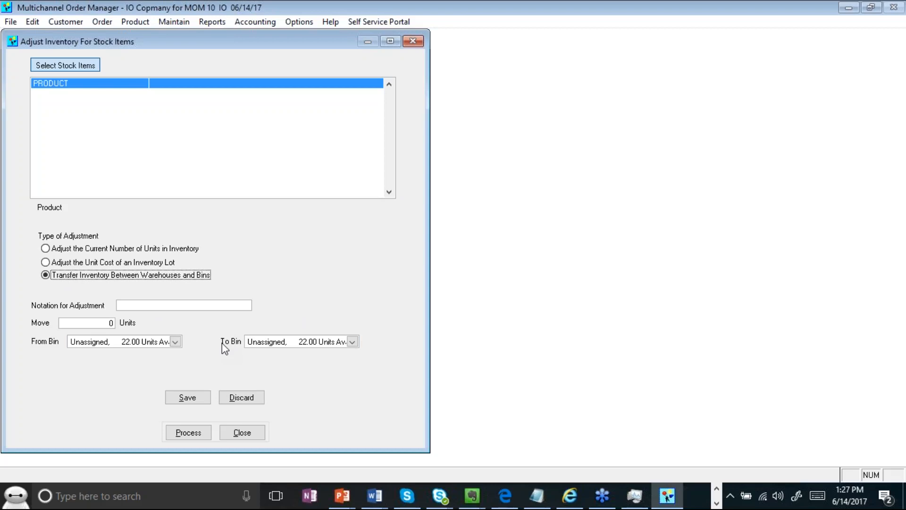
pyautogui.click(245, 433)
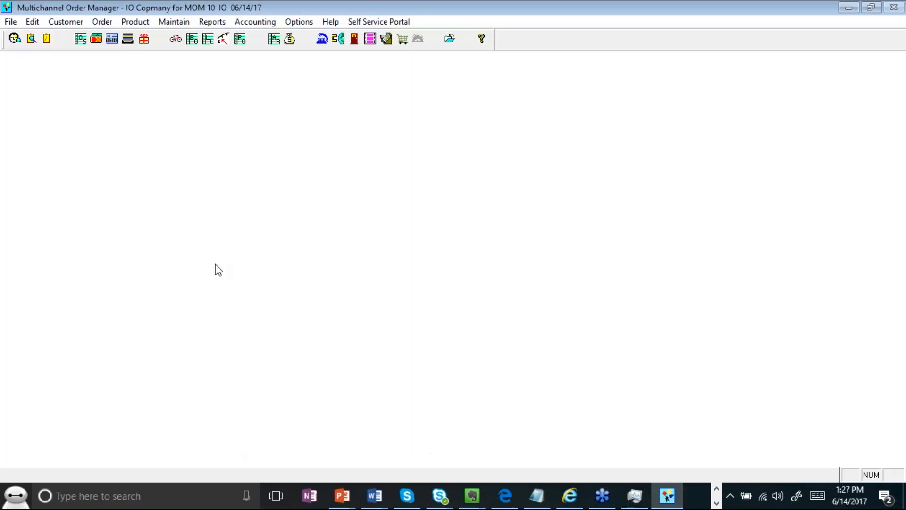
# - Look up stock item PRODUCT in the Stock Item Lookup
pyautogui.click(176, 39)
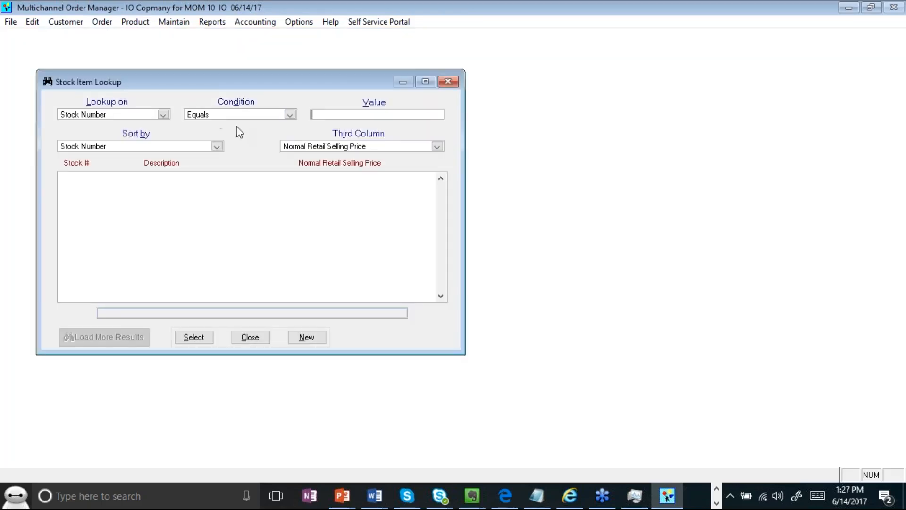
pyautogui.write('PR')
pyautogui.write('P0')
pyautogui.press('BackSpace')
pyautogui.press('BackSpace')
pyautogui.write('O')
pyautogui.press('Return')
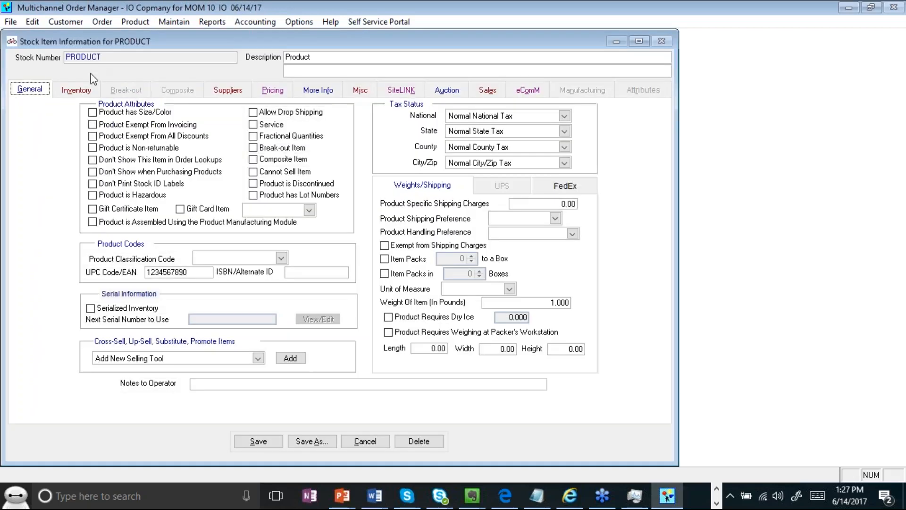
# - Open the Unassigned bin on PRODUCT's Inventory tab for editing
pyautogui.click(87, 88)
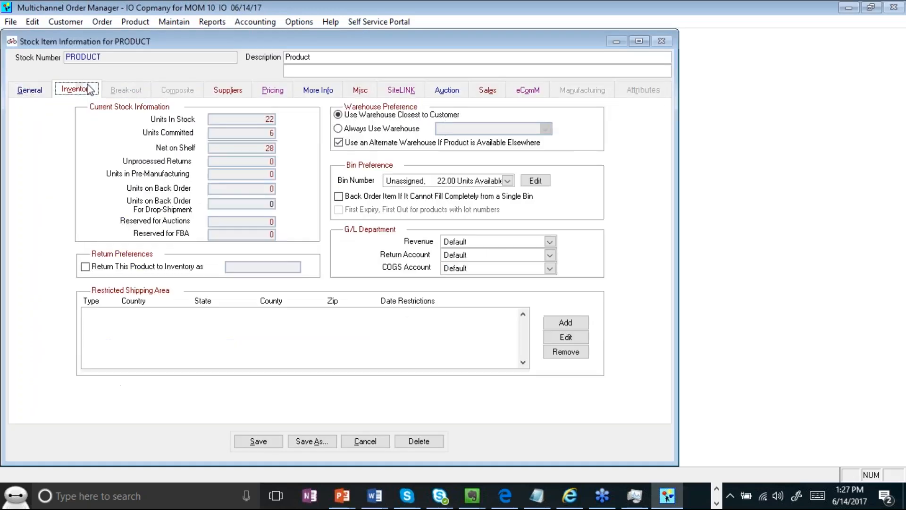
pyautogui.click(426, 182)
pyautogui.click(427, 203)
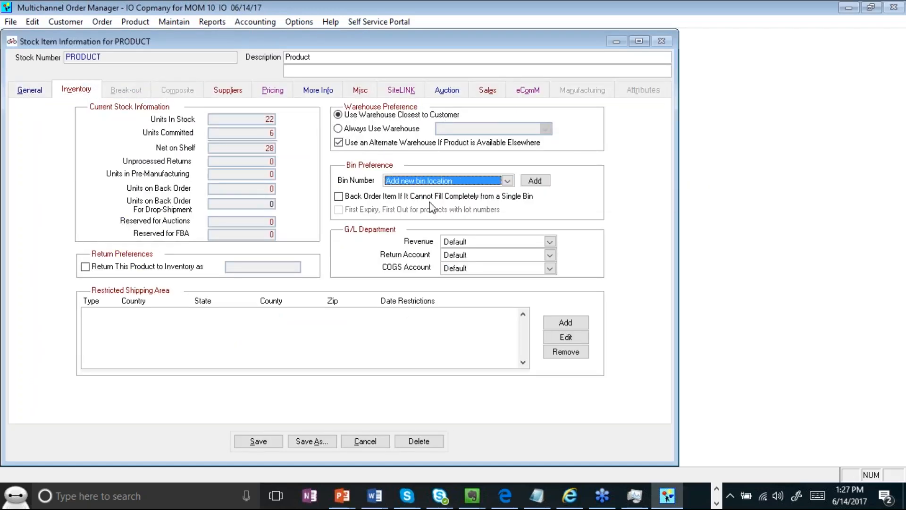
pyautogui.click(508, 182)
pyautogui.click(500, 193)
pyautogui.click(537, 181)
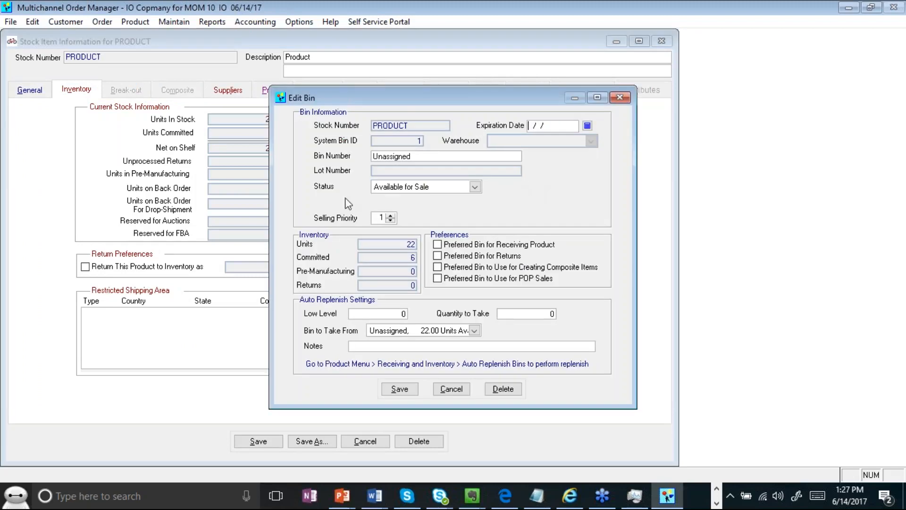
pyautogui.moveTo(408, 105); pyautogui.dragTo(256, 70)
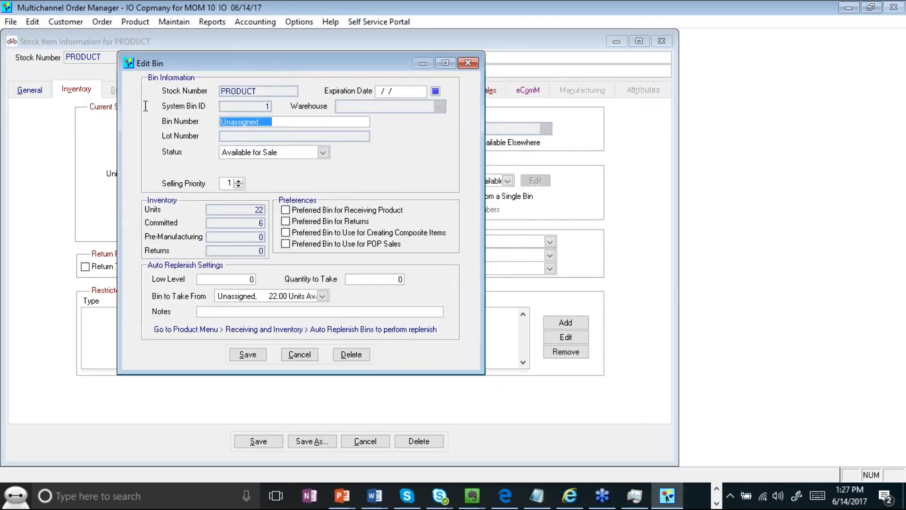
# - Change the bin number to A1-S2-B3
pyautogui.press('capslock')
pyautogui.press('BackSpace')
pyautogui.write('ac')
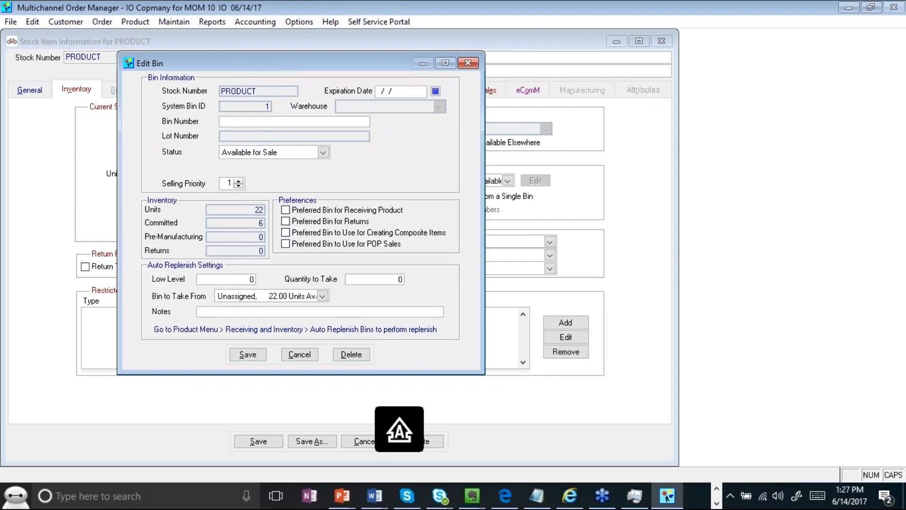
pyautogui.press('BackSpace')
pyautogui.press('BackSpace')
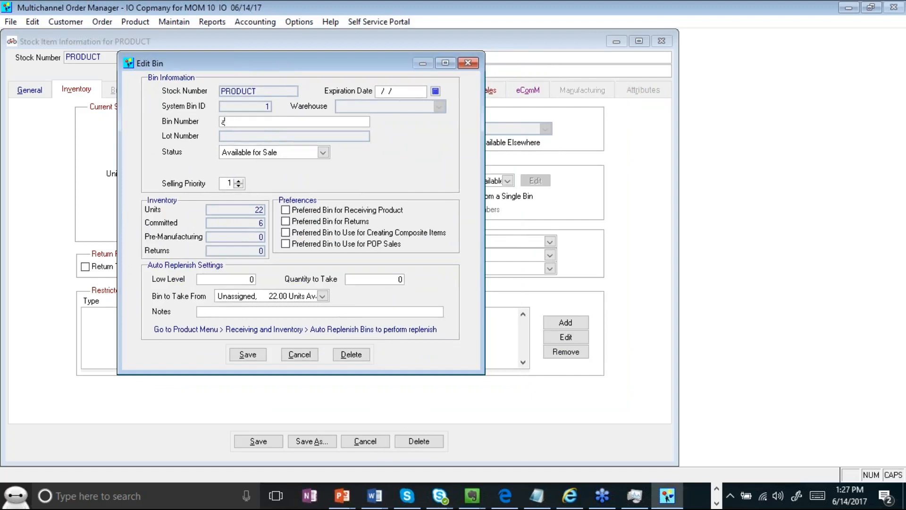
pyautogui.press('capslock')
pyautogui.write('A')
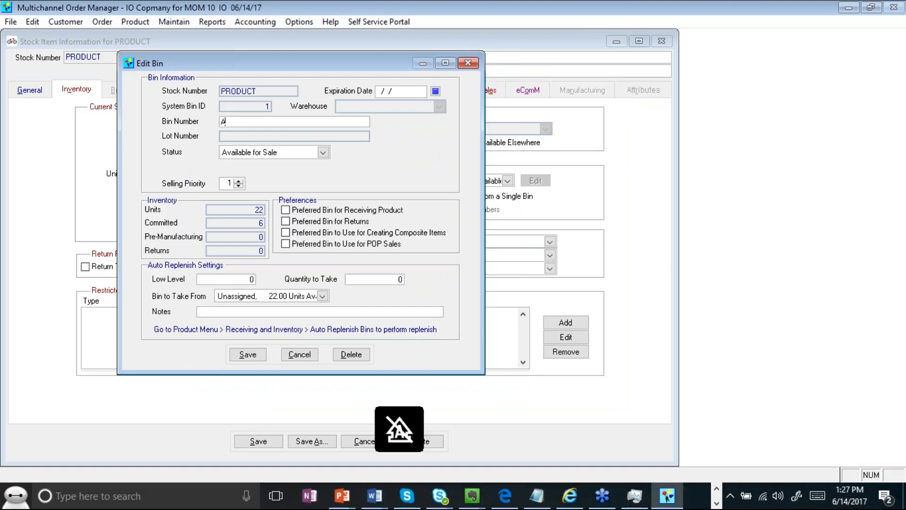
pyautogui.write('1-S4')
pyautogui.press('BackSpace')
pyautogui.write('2-b2')
pyautogui.press('BackSpace')
pyautogui.press('BackSpace')
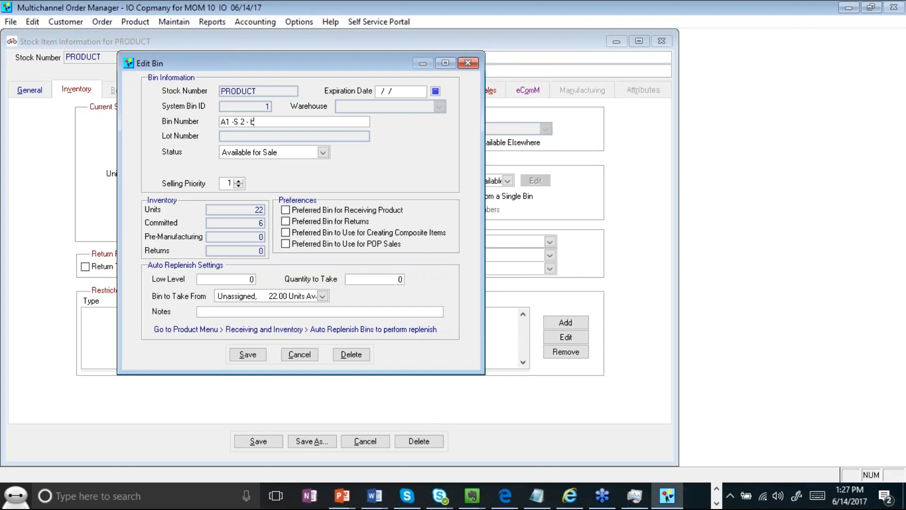
pyautogui.write('B3')
pyautogui.press('Left')
pyautogui.press('BackSpace')
pyautogui.moveTo(289, 118); pyautogui.dragTo(197, 113)
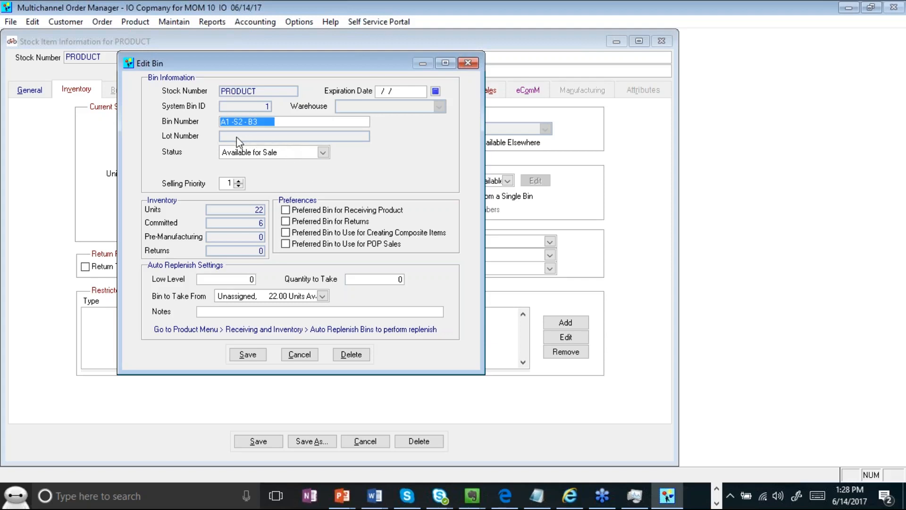
# - Keep the bin Available for Sale, then save the bin and the PRODUCT record
pyautogui.click(249, 152)
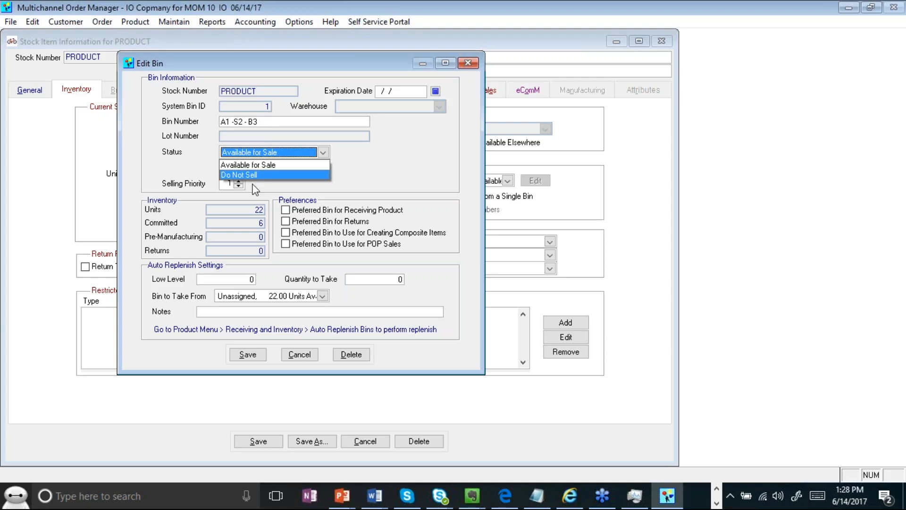
pyautogui.click(372, 178)
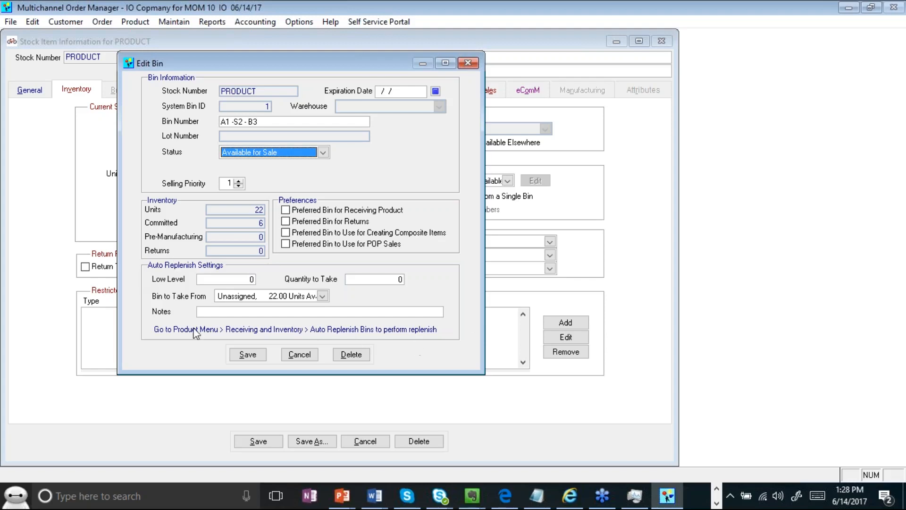
pyautogui.click(260, 360)
pyautogui.click(263, 444)
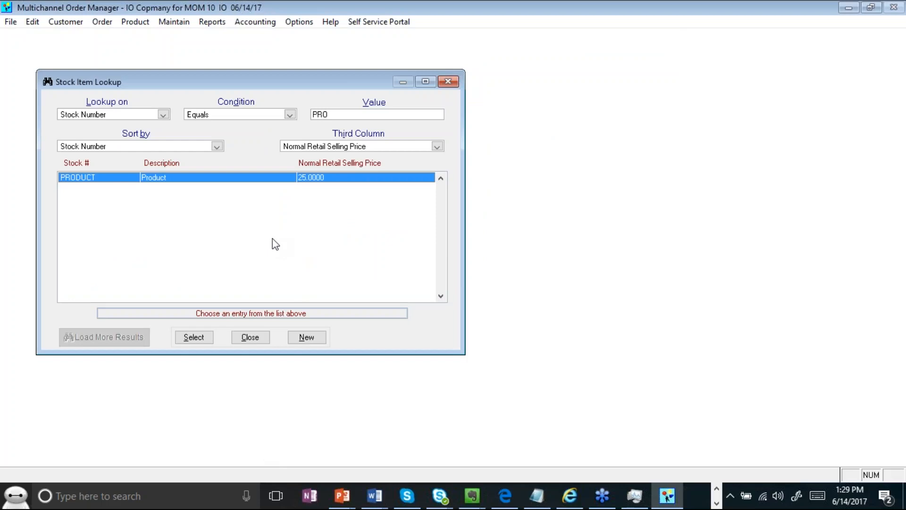
# - Close the Stock Item Lookup dialog, returning to the empty main screen
pyautogui.click(258, 344)
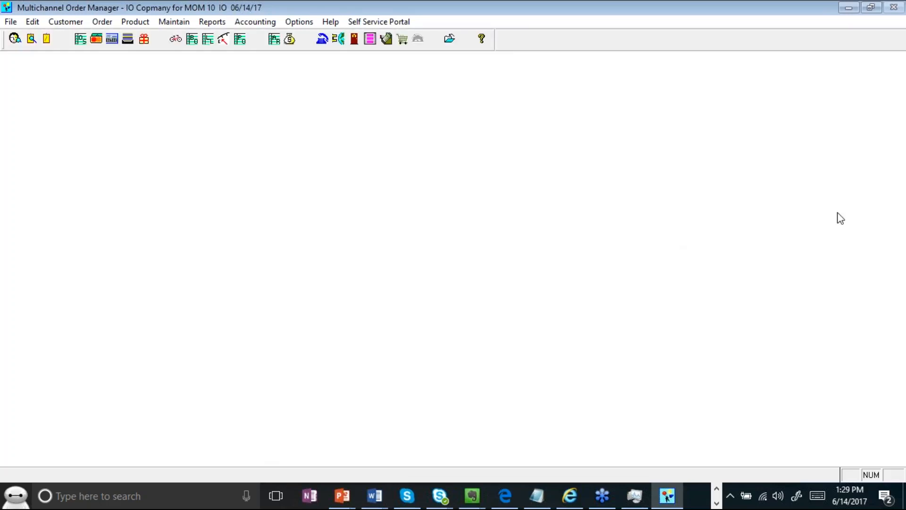
pyautogui.click(842, 198)
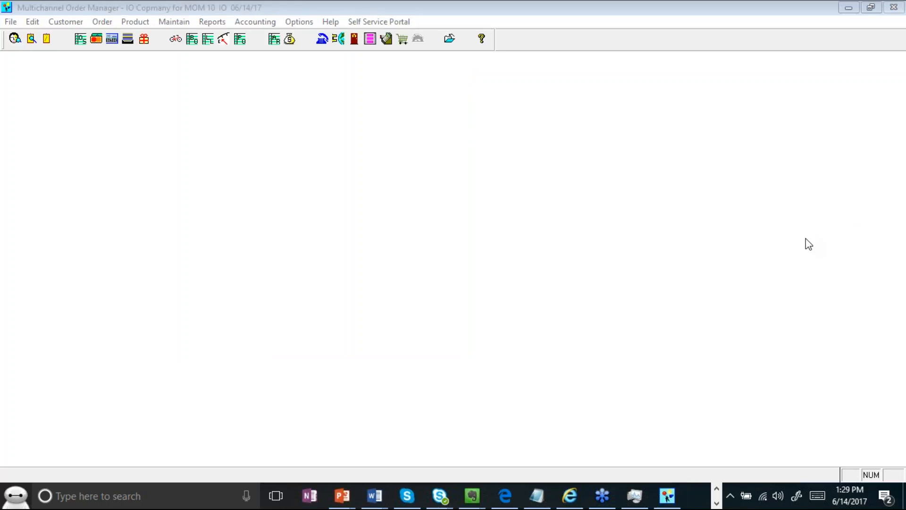
pyautogui.click(800, 289)
pyautogui.click(483, 270)
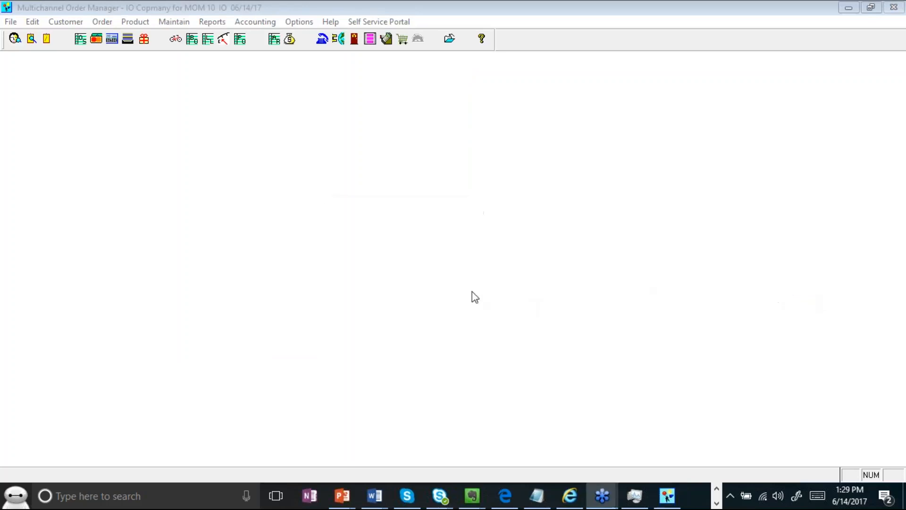
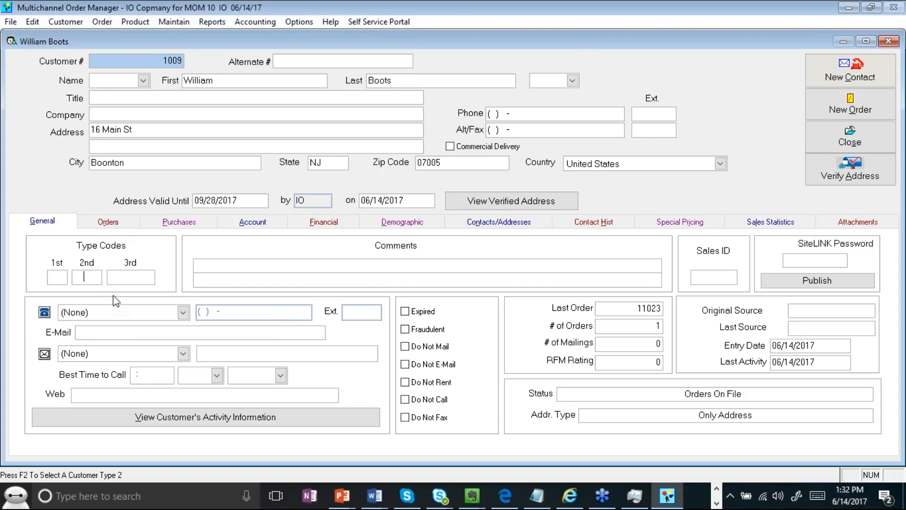
# - Show the customer's contact history list, which currently holds no entries
pyautogui.click(263, 268)
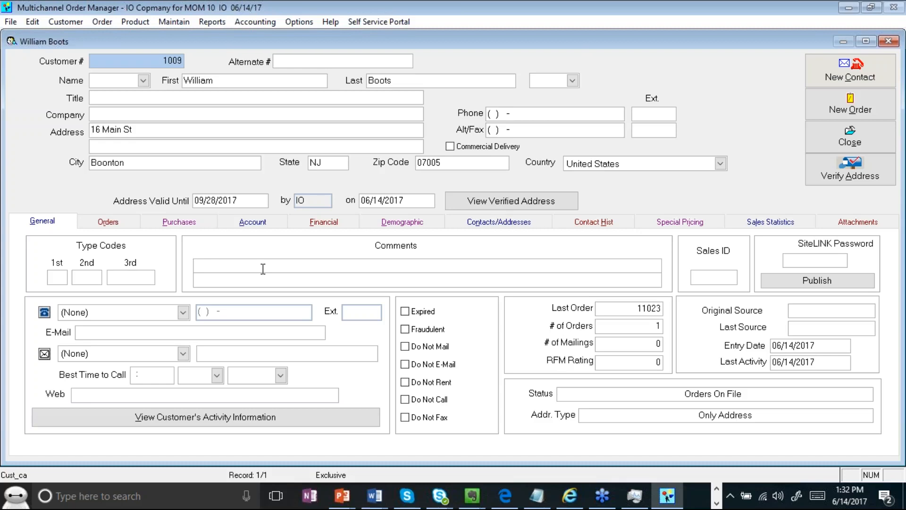
pyautogui.click(595, 222)
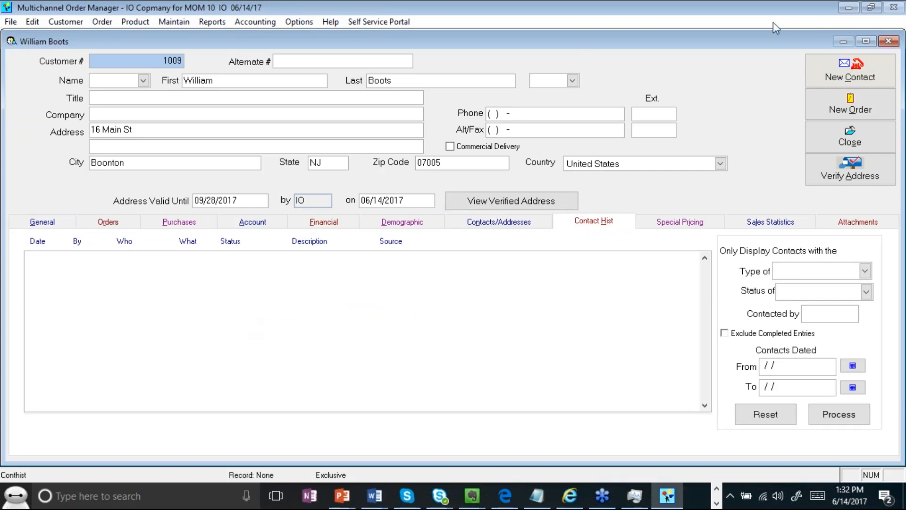
# - Add a new phone contact with call note 'Test this Log', save it and mark it completed
pyautogui.click(850, 71)
pyautogui.click(356, 152)
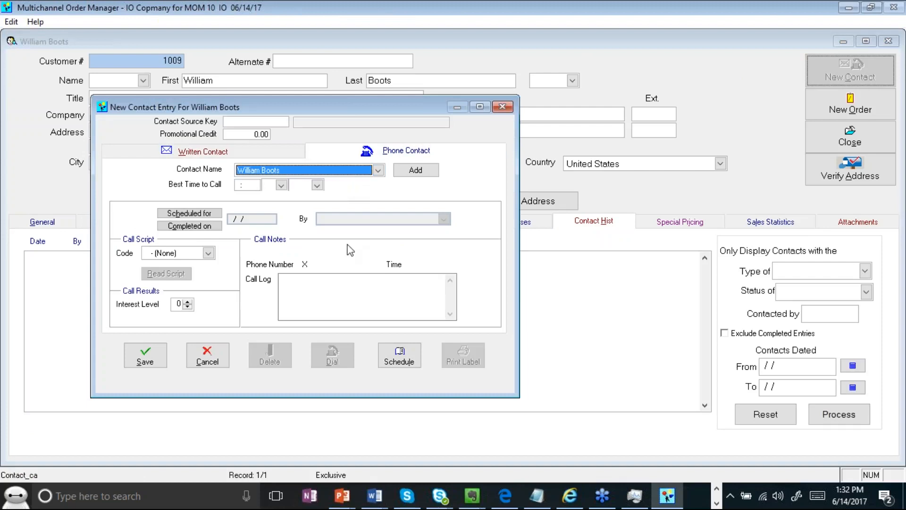
pyautogui.click(350, 303)
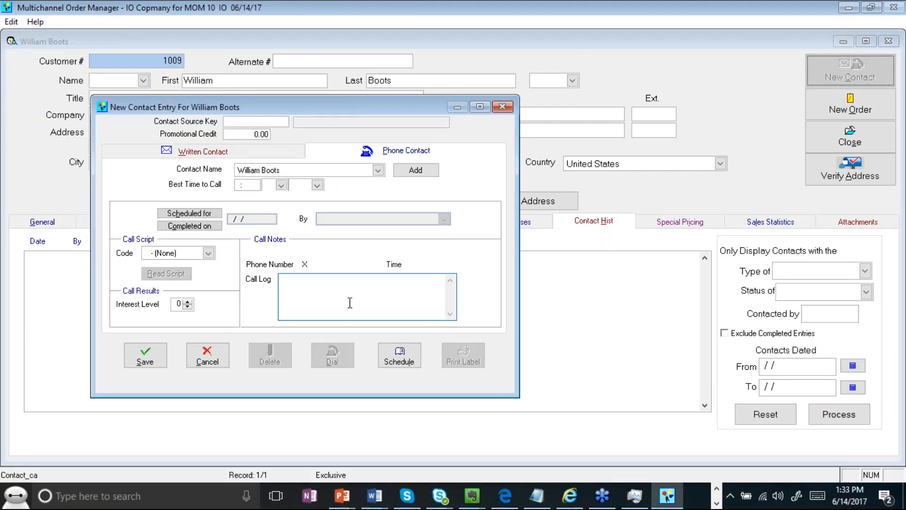
pyautogui.write('Test this Log')
pyautogui.click(141, 357)
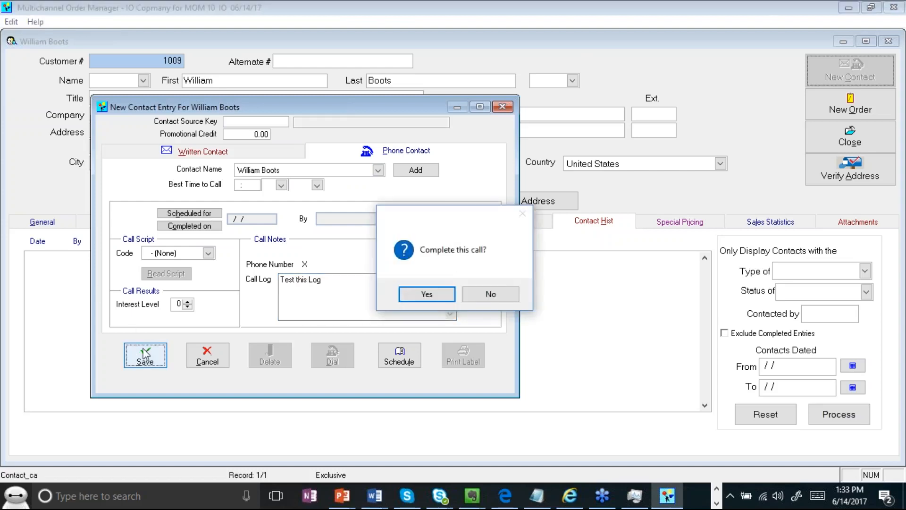
pyautogui.click(425, 295)
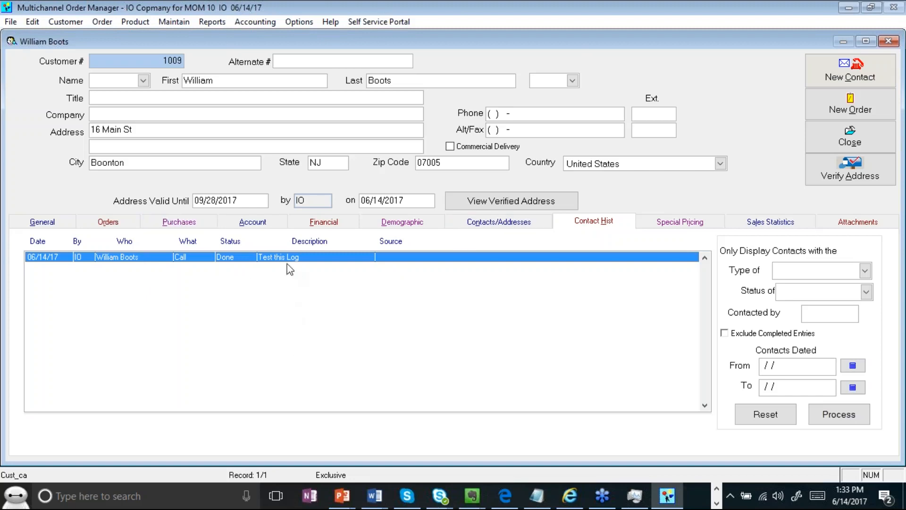
# - Check the activity summary showing the 06/14/17 phone contact and WILL PICK order, then close it
pyautogui.click(42, 222)
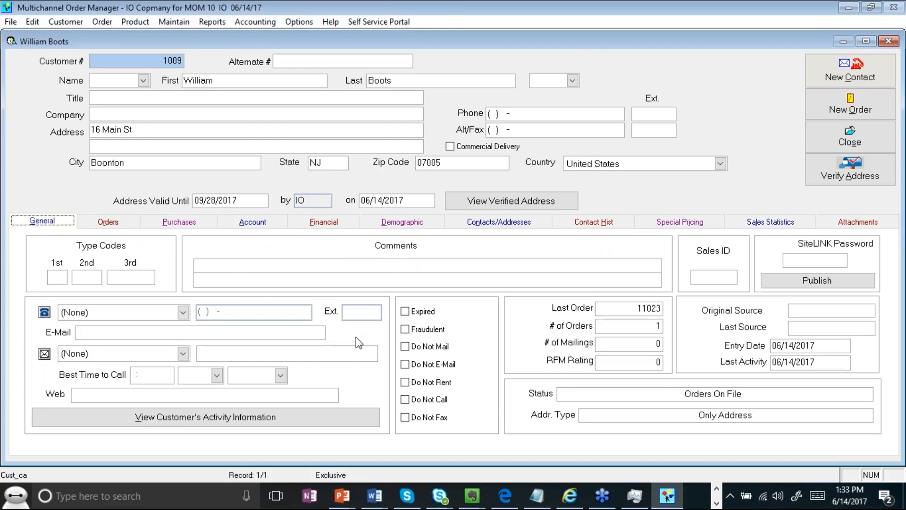
pyautogui.click(248, 420)
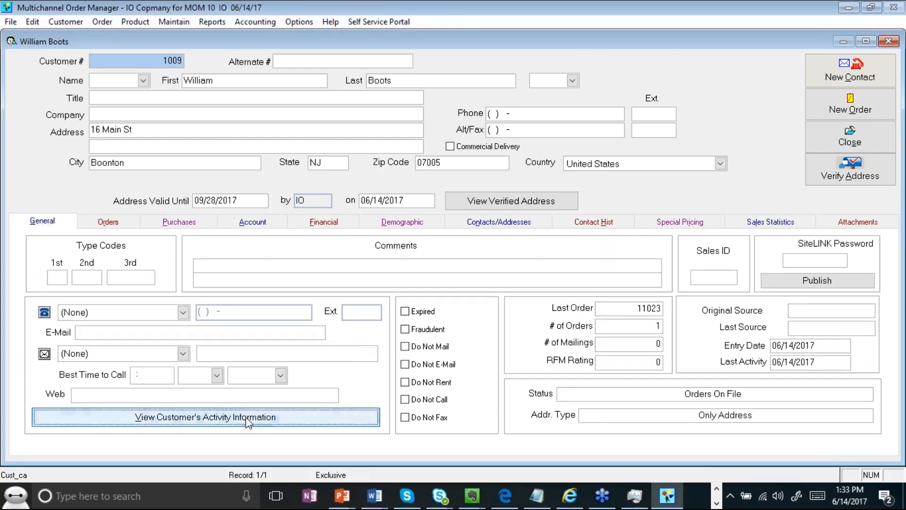
pyautogui.moveTo(261, 42); pyautogui.dragTo(309, 86)
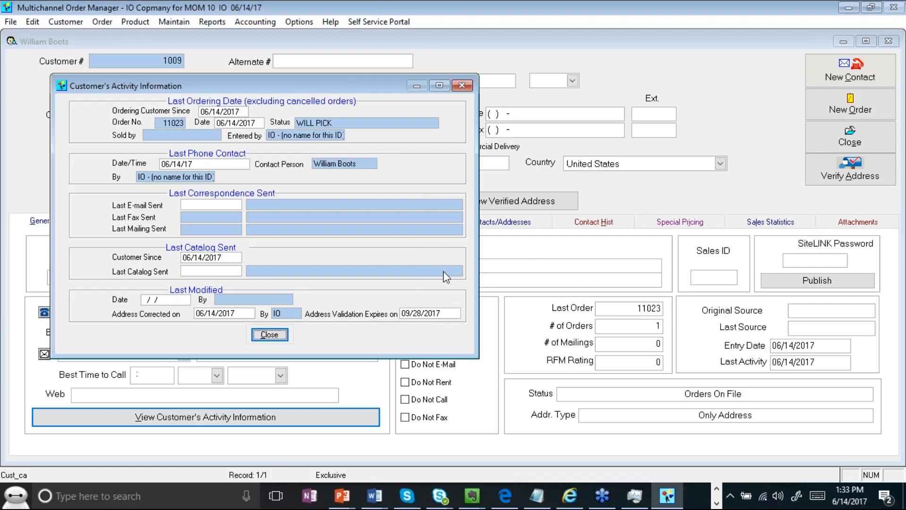
pyautogui.click(471, 85)
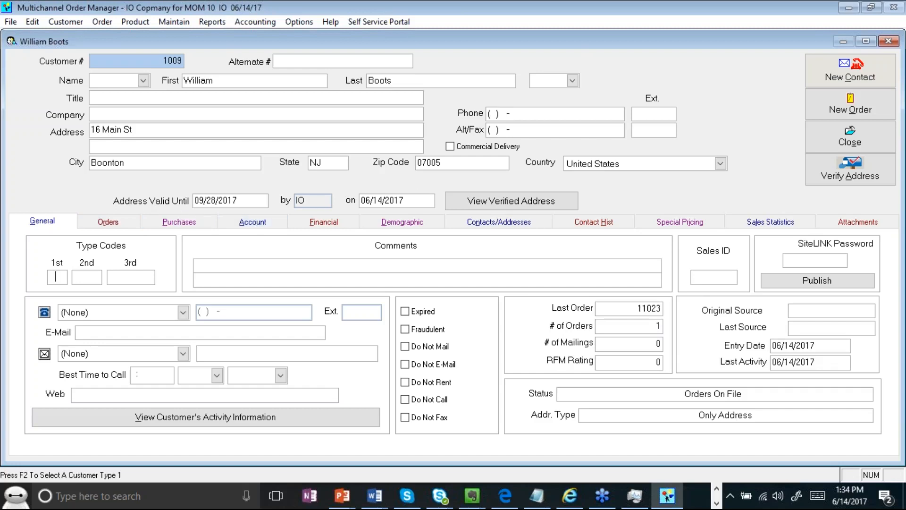
pyautogui.click(832, 81)
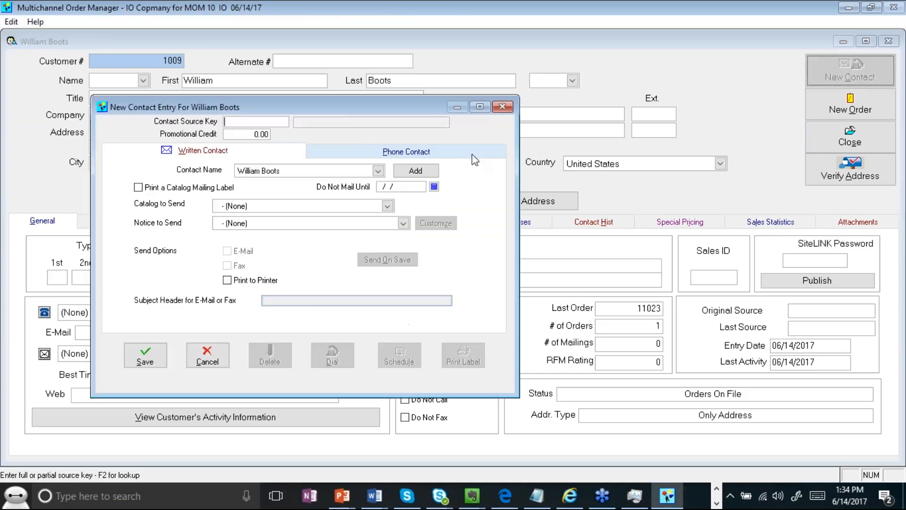
pyautogui.click(375, 151)
pyautogui.click(191, 213)
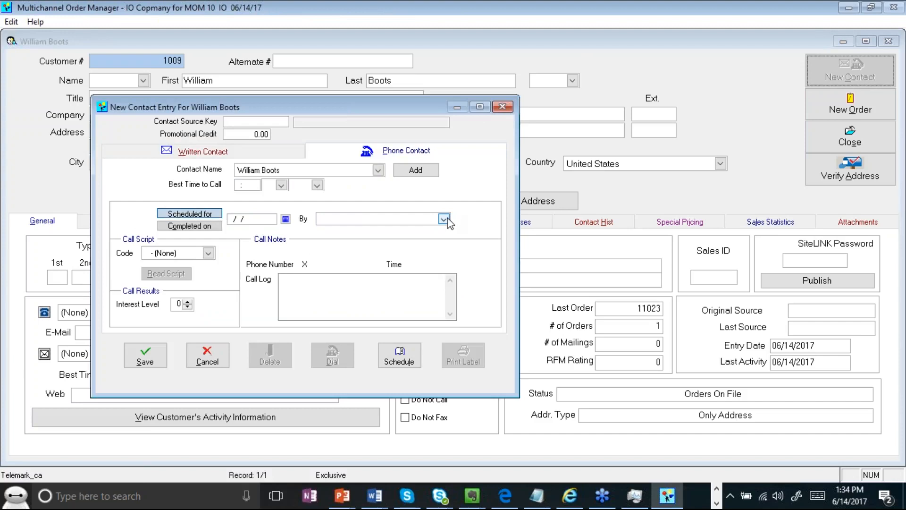
pyautogui.click(445, 219)
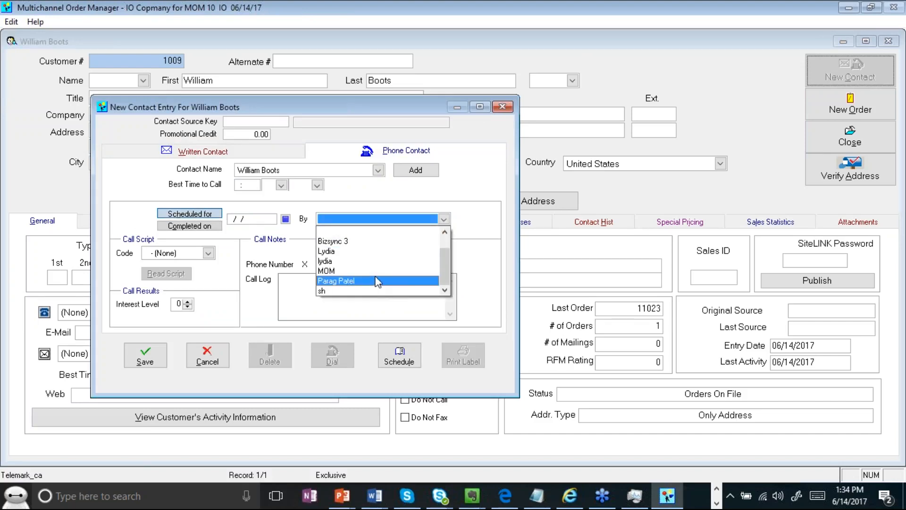
pyautogui.click(415, 231)
pyautogui.click(228, 346)
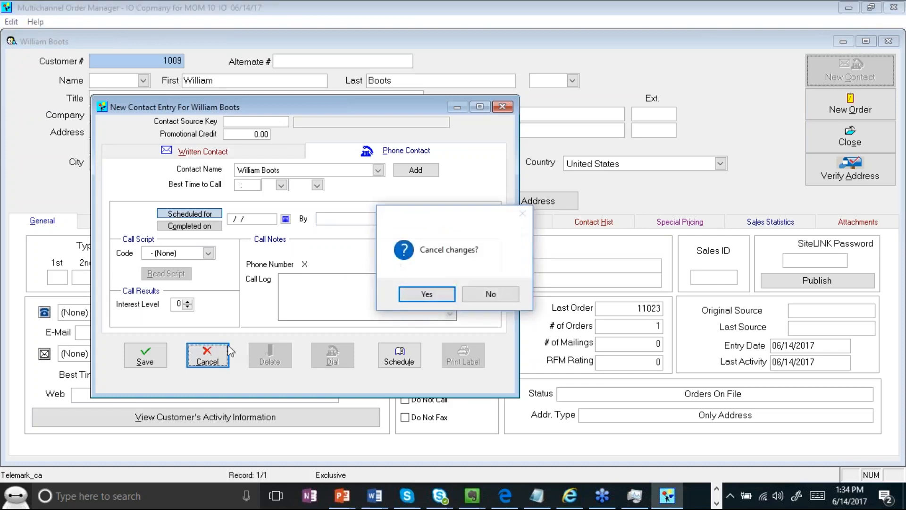
pyautogui.click(423, 295)
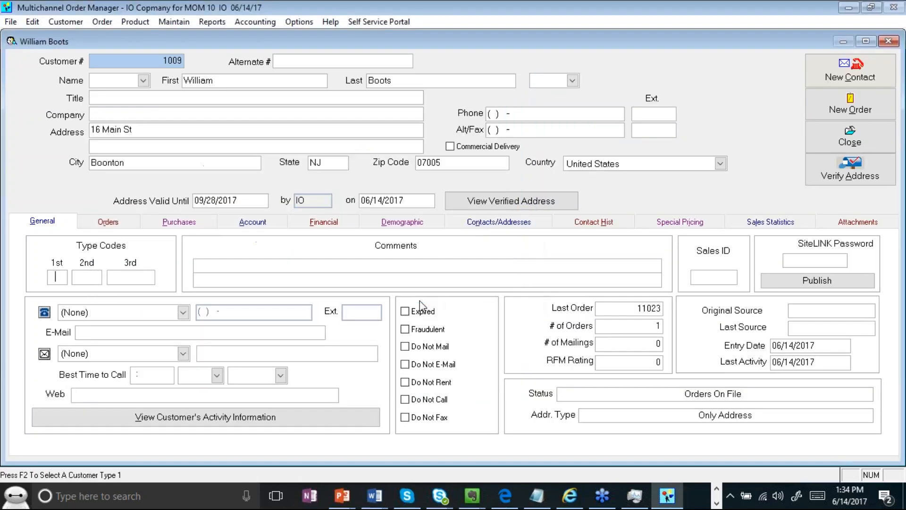
pyautogui.click(297, 23)
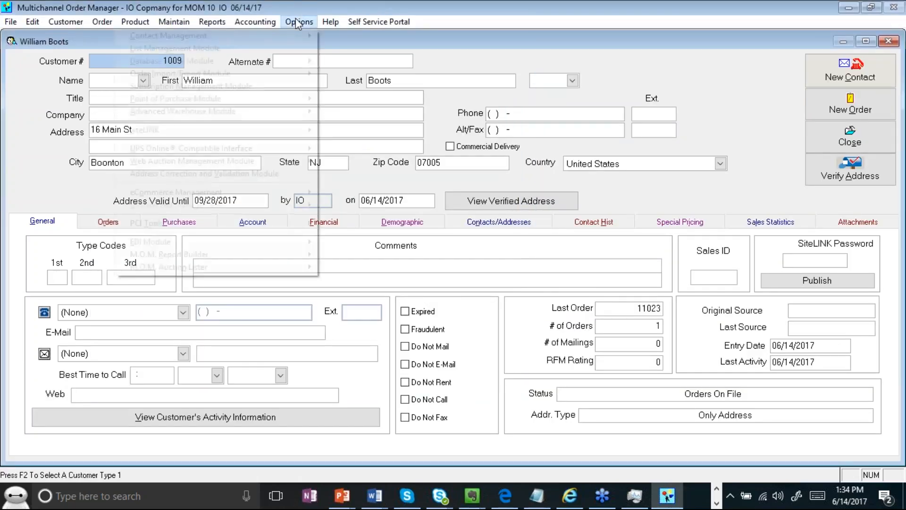
pyautogui.moveTo(290, 36)
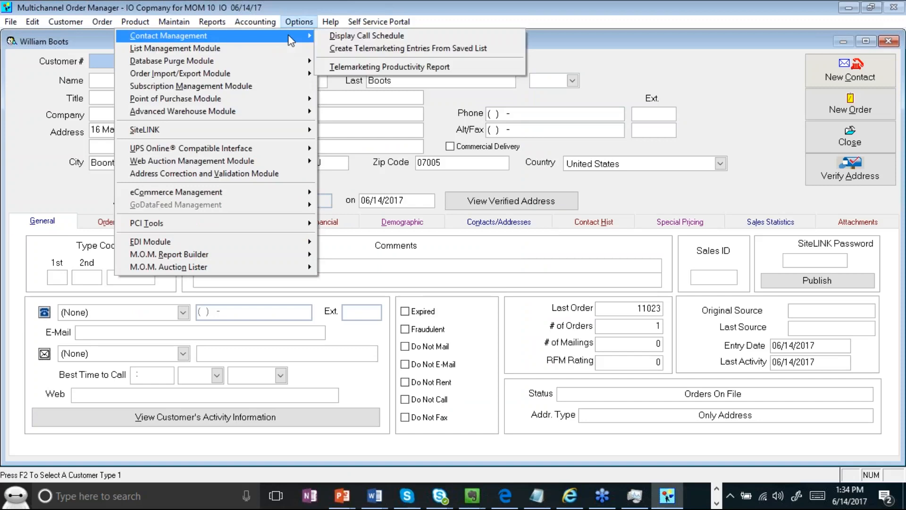
pyautogui.click(364, 49)
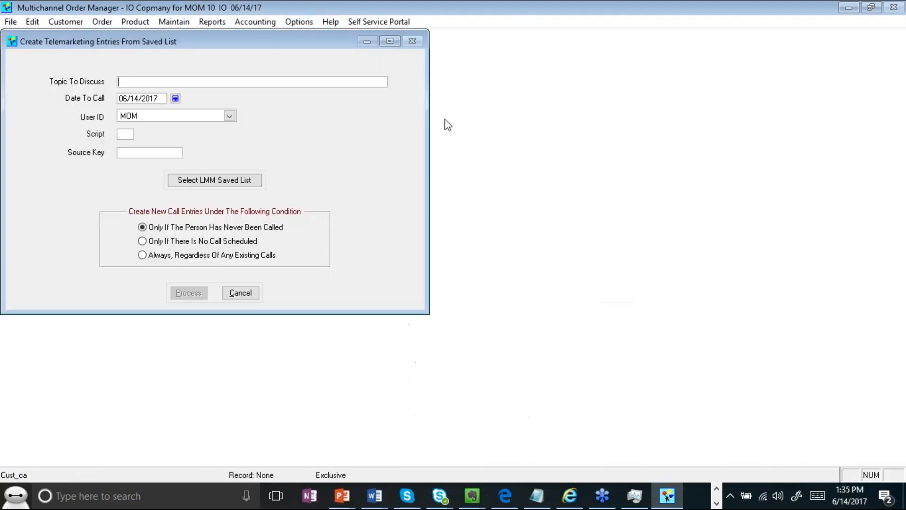
pyautogui.click(241, 293)
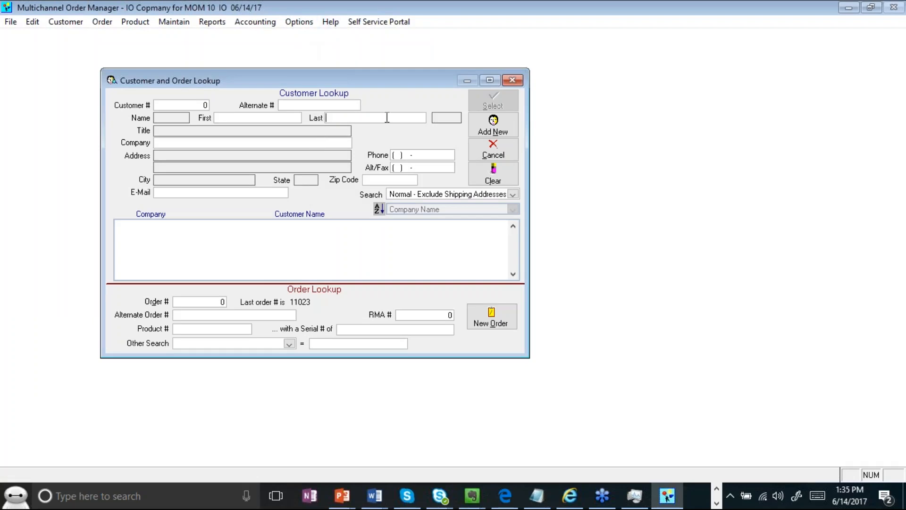
pyautogui.write('boots')
pyautogui.press('Return')
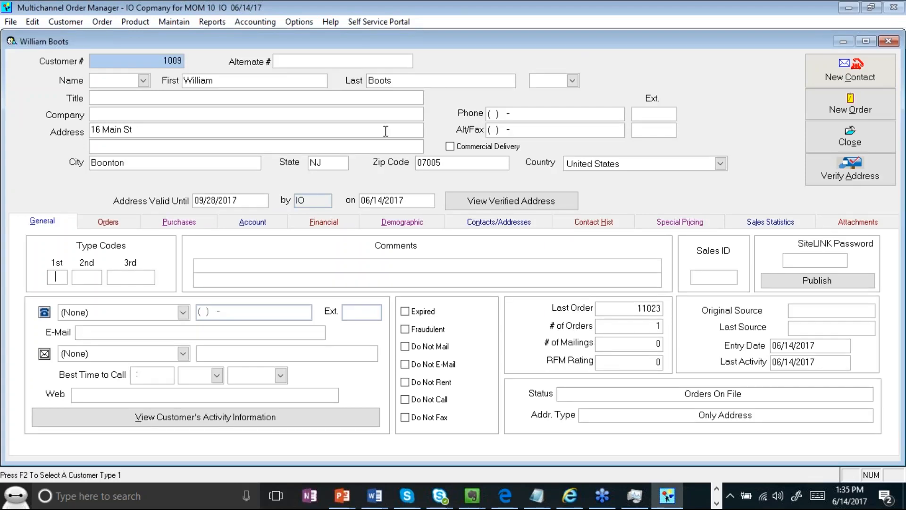
pyautogui.click(490, 114)
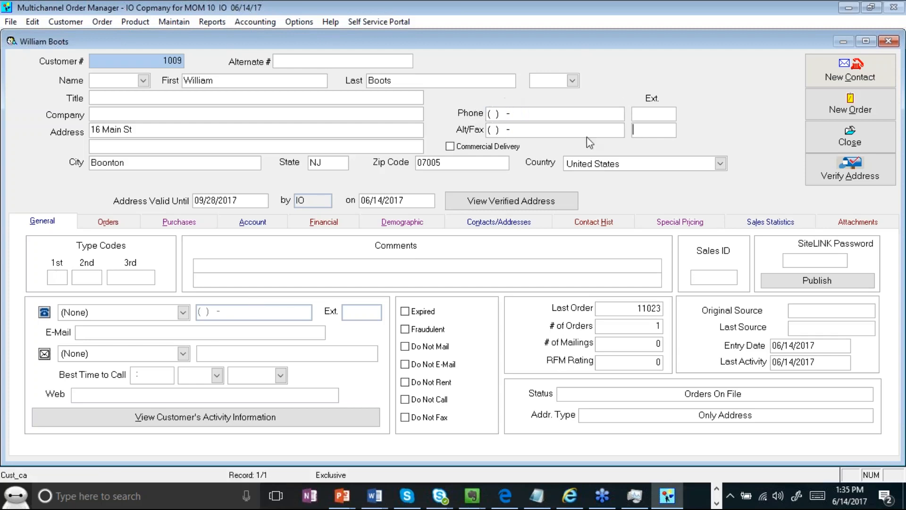
pyautogui.click(182, 312)
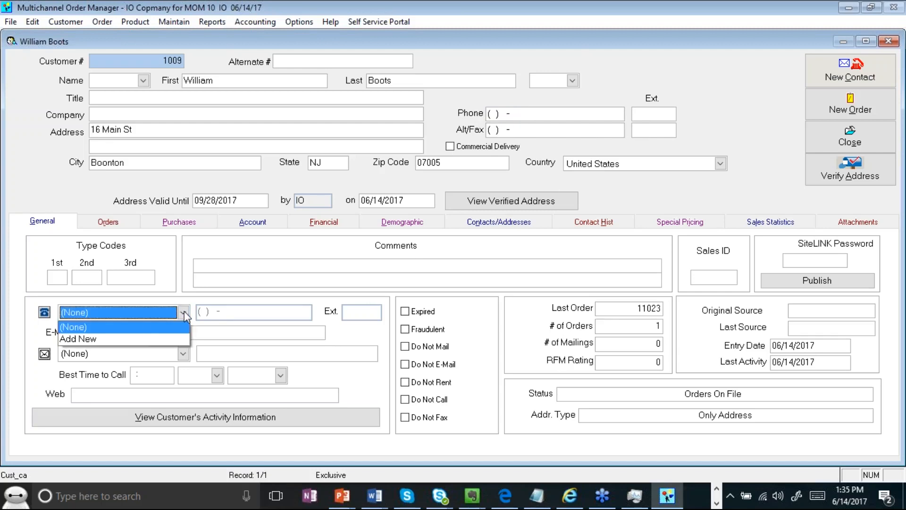
pyautogui.click(176, 363)
pyautogui.click(127, 334)
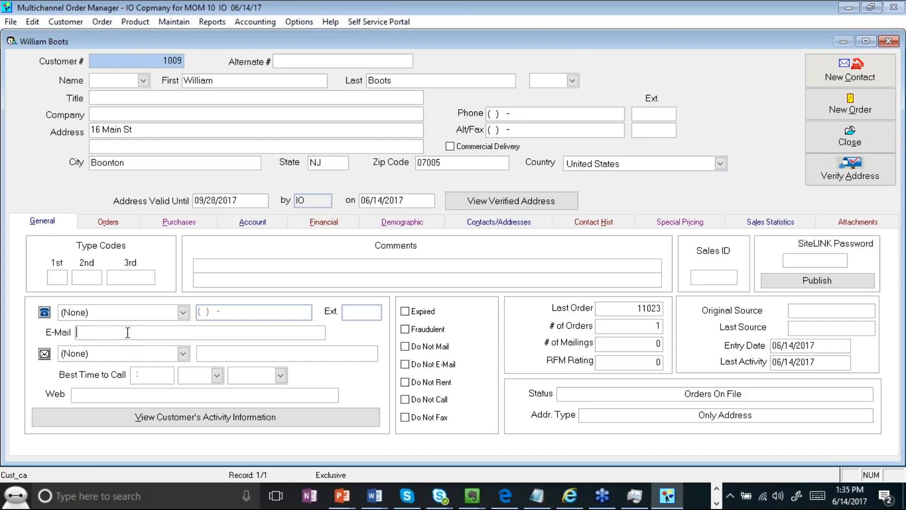
pyautogui.click(182, 357)
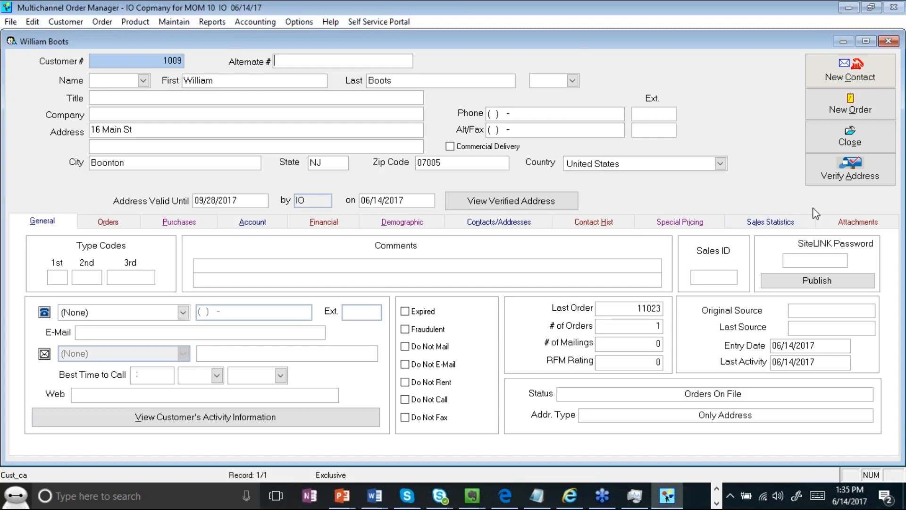
pyautogui.click(840, 224)
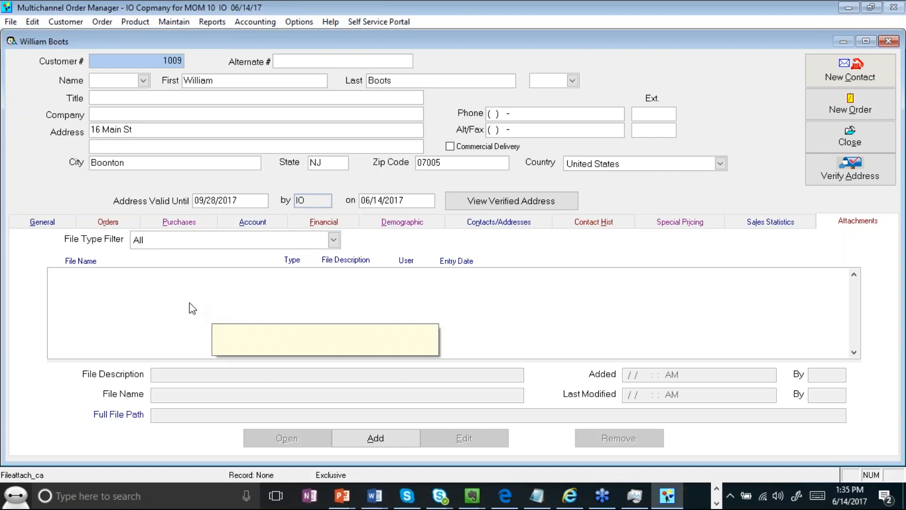
pyautogui.click(50, 222)
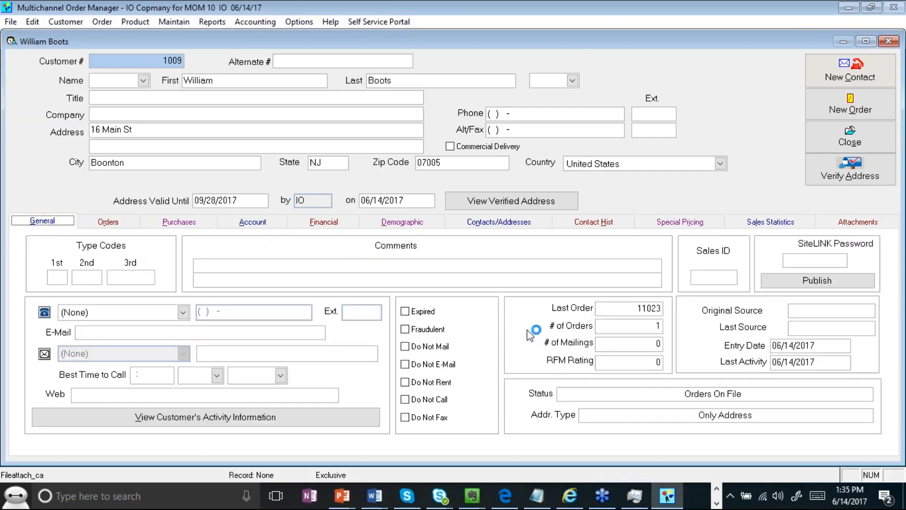
pyautogui.click(848, 142)
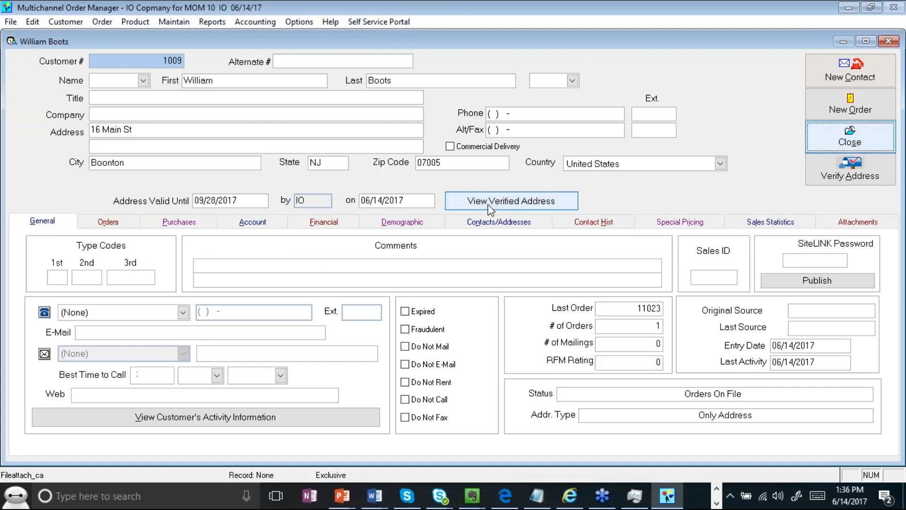
# - Close the customer record, saving its changes, and dismiss the lookup window
pyautogui.click(838, 144)
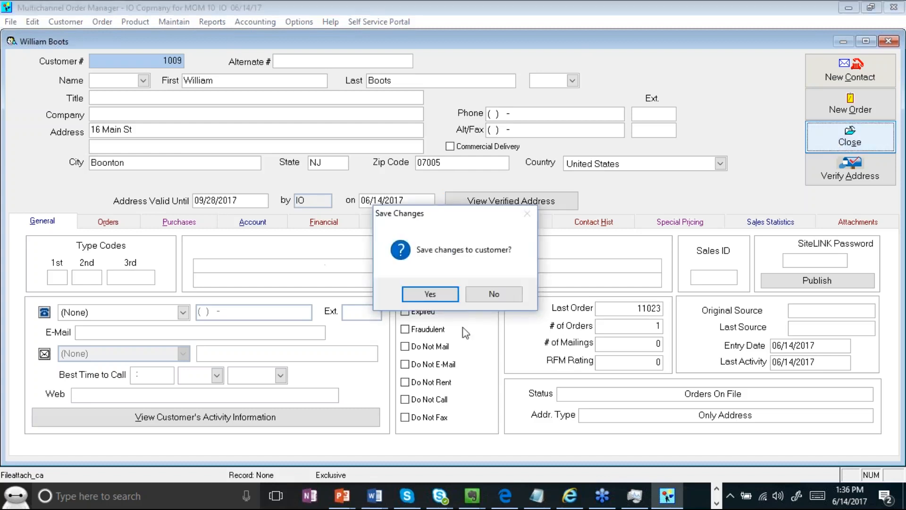
pyautogui.click(456, 295)
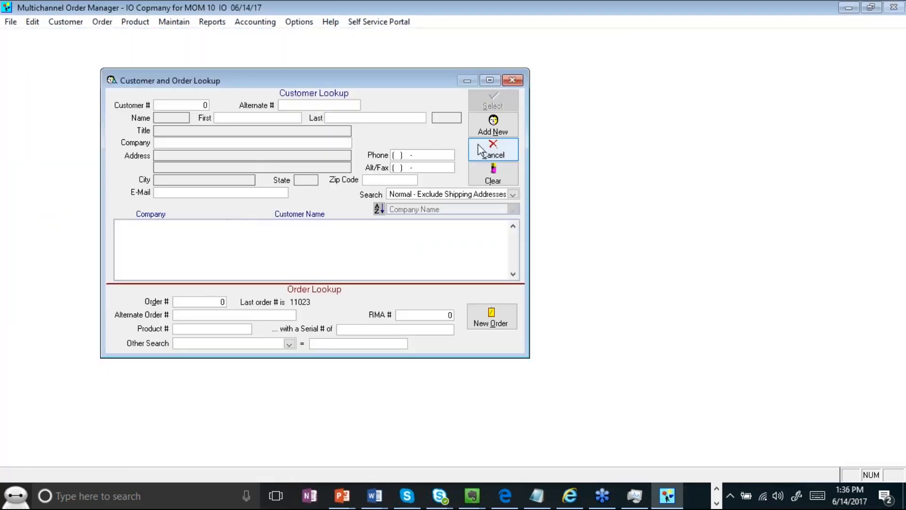
pyautogui.click(489, 154)
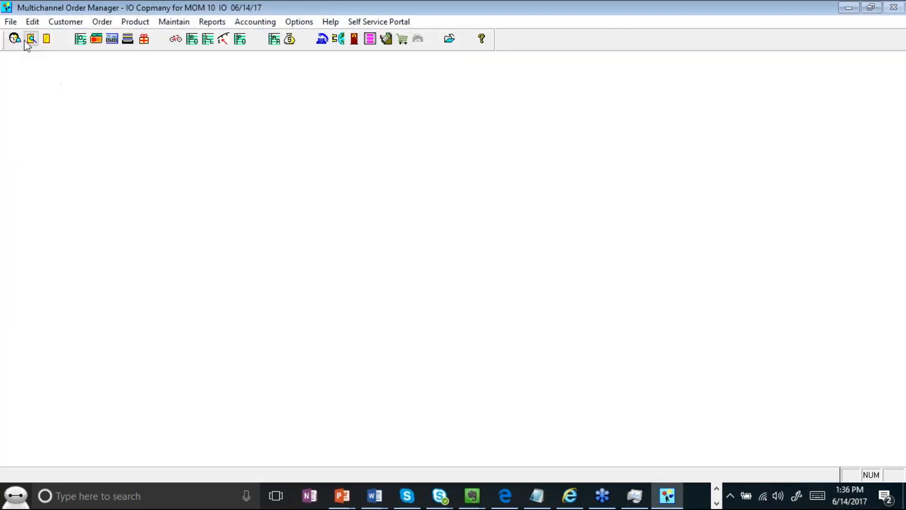
# - Review the Recent Customers list from the File menu, then close it
pyautogui.click(17, 22)
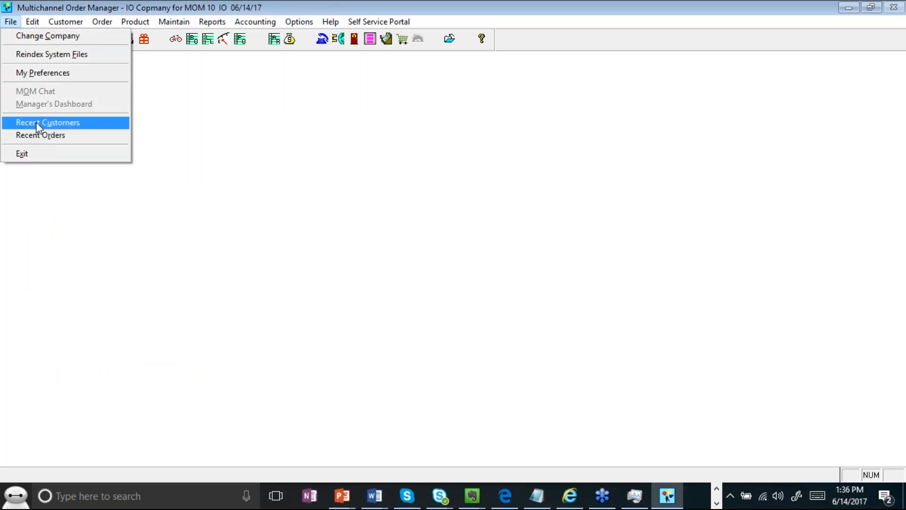
pyautogui.click(36, 122)
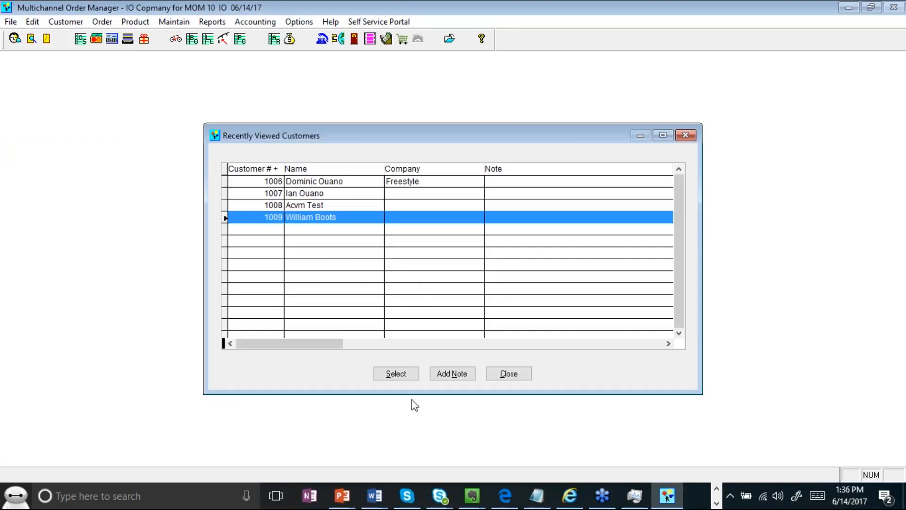
pyautogui.click(509, 377)
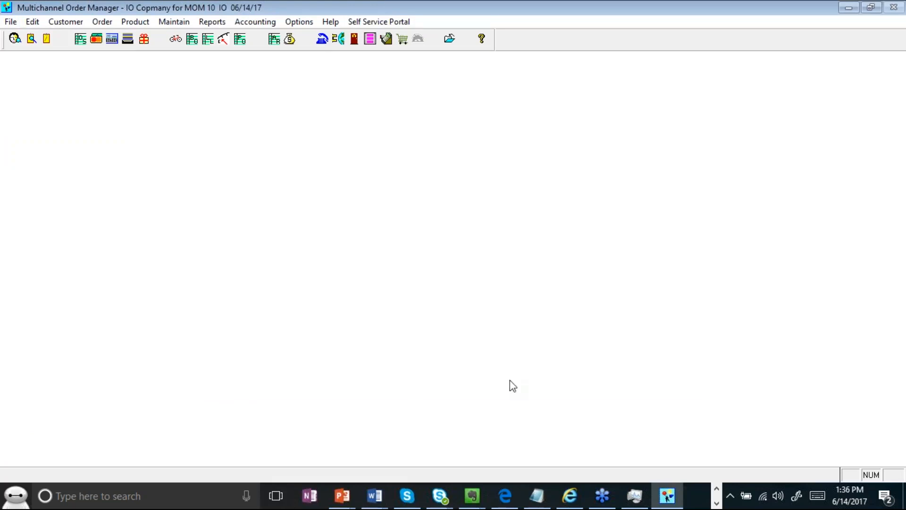
# - Review the Recent Orders list, selecting order 11020, then close it, leaving the workspace empty
pyautogui.click(11, 21)
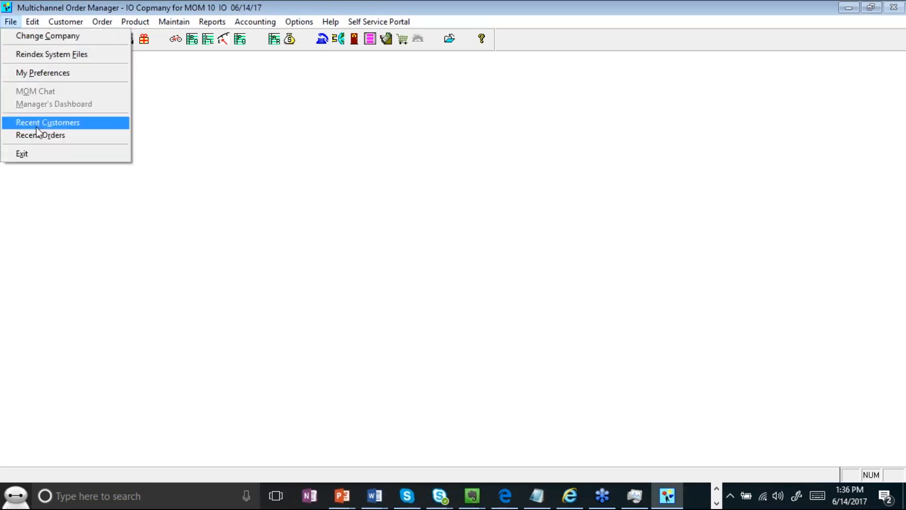
pyautogui.click(85, 133)
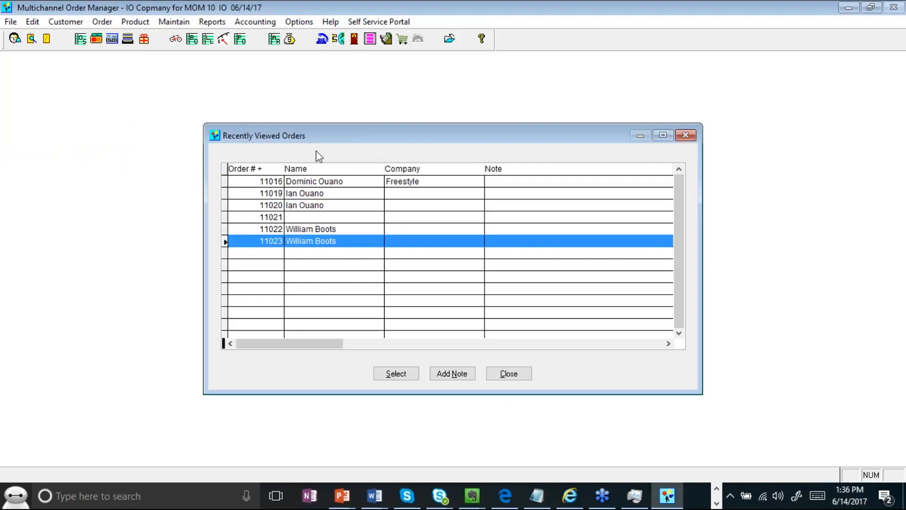
pyautogui.click(324, 208)
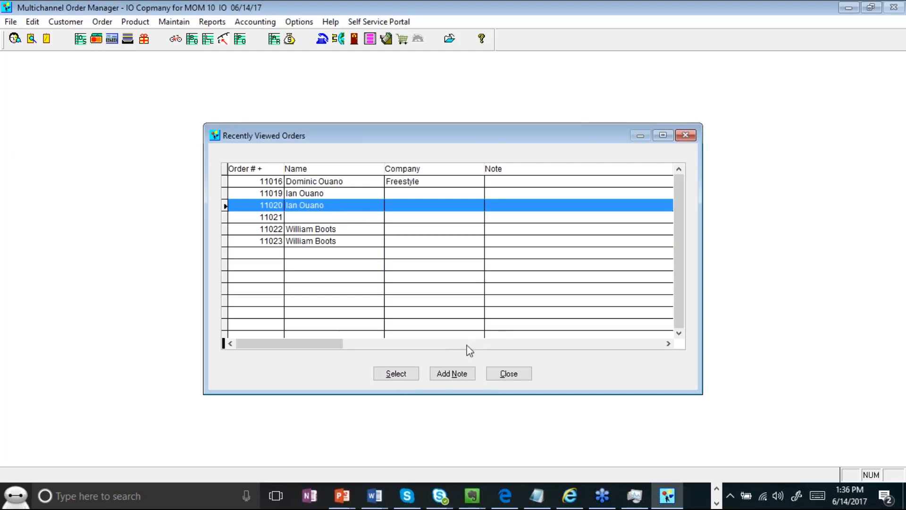
pyautogui.click(508, 376)
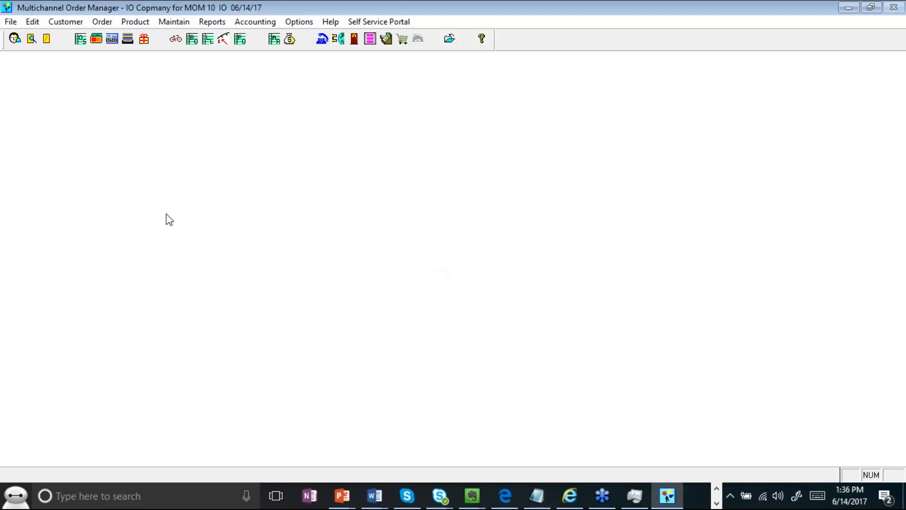
pyautogui.click(895, 25)
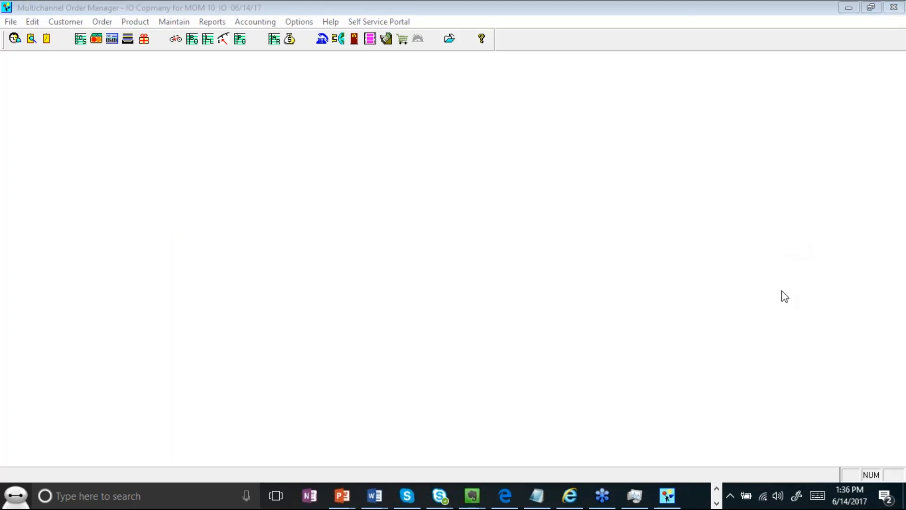
pyautogui.click(756, 295)
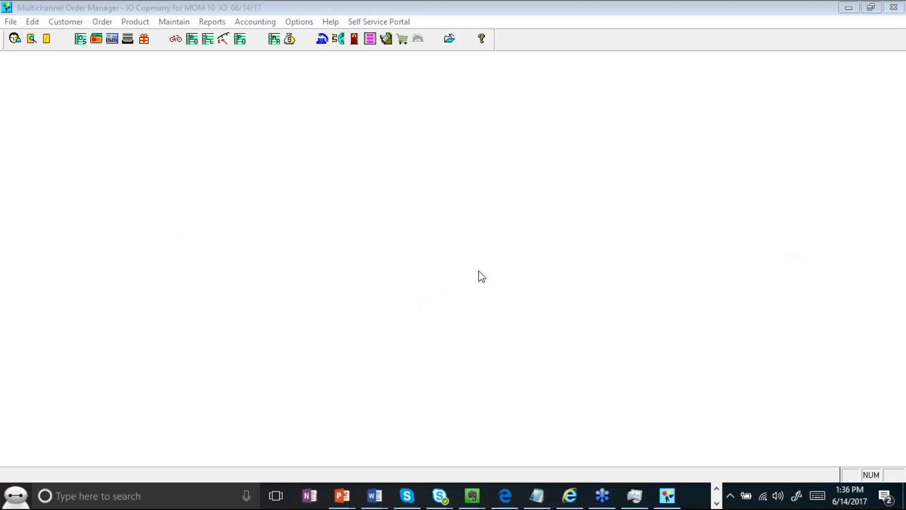